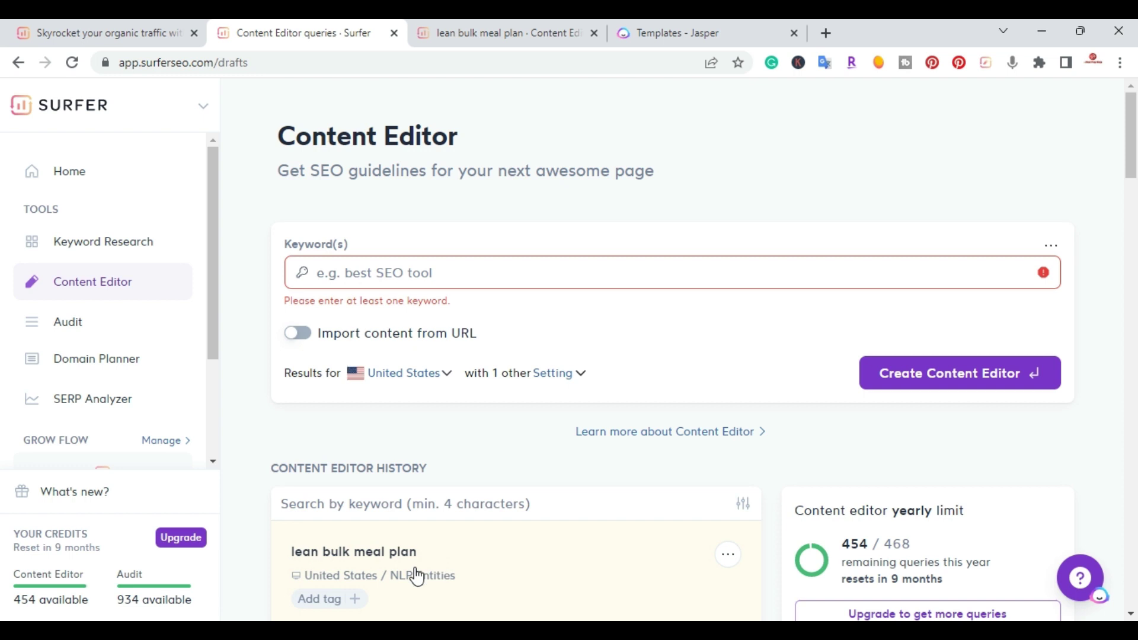
Switch to the 'lean bulk meal plan' draft, review its Guidelines, and open the Customize settings.
left_click(538, 30)
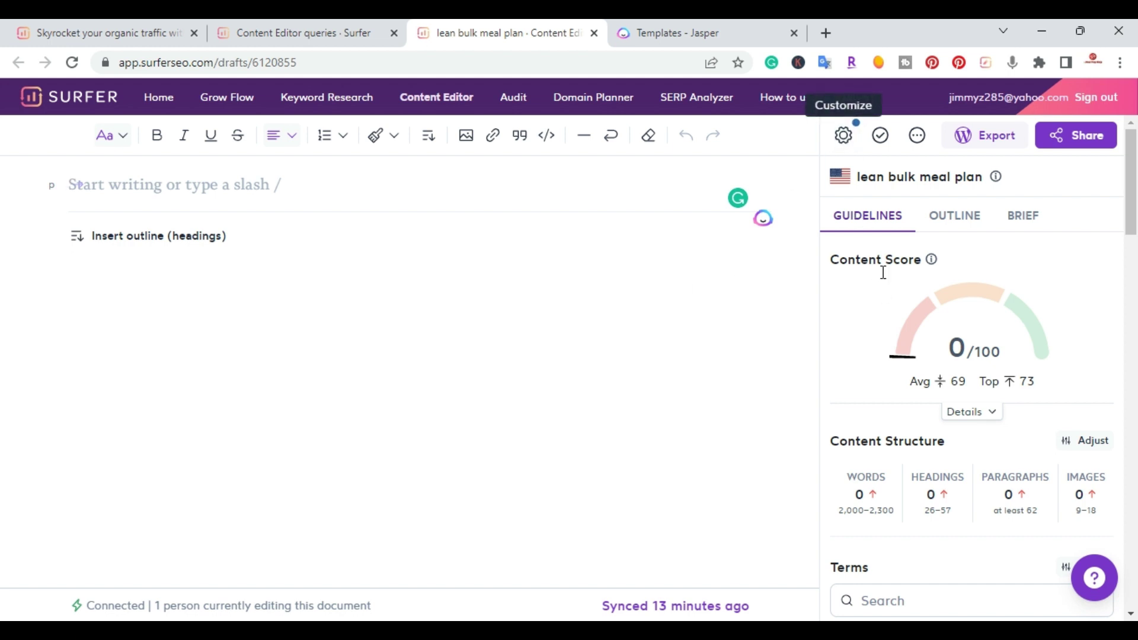
scroll(883, 273, "down", 1)
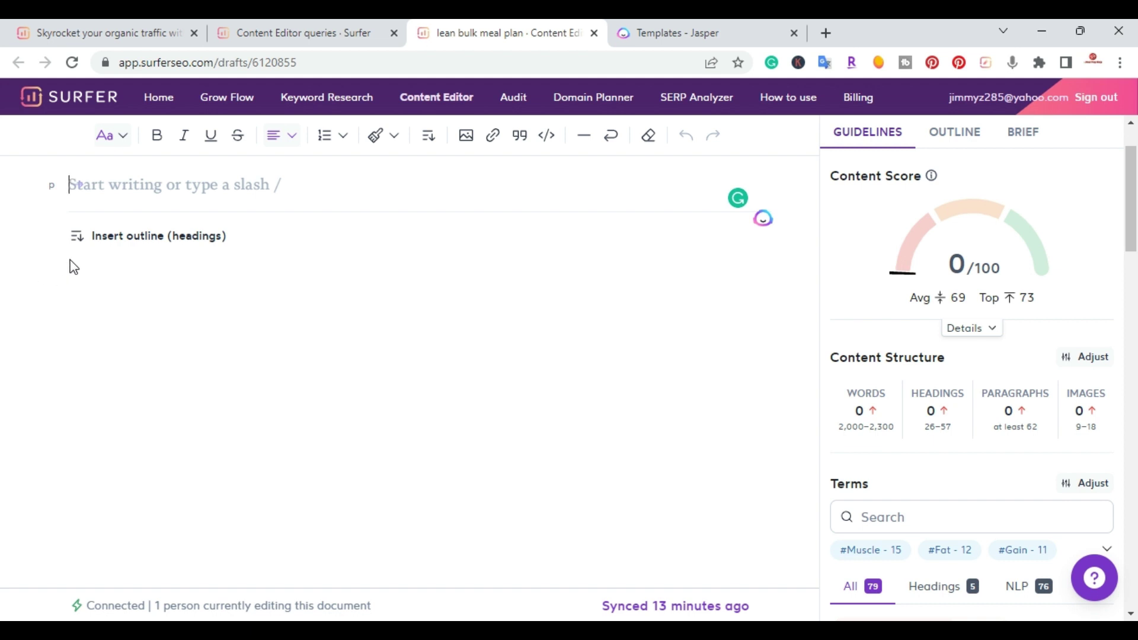
scroll(897, 401, "up", 1)
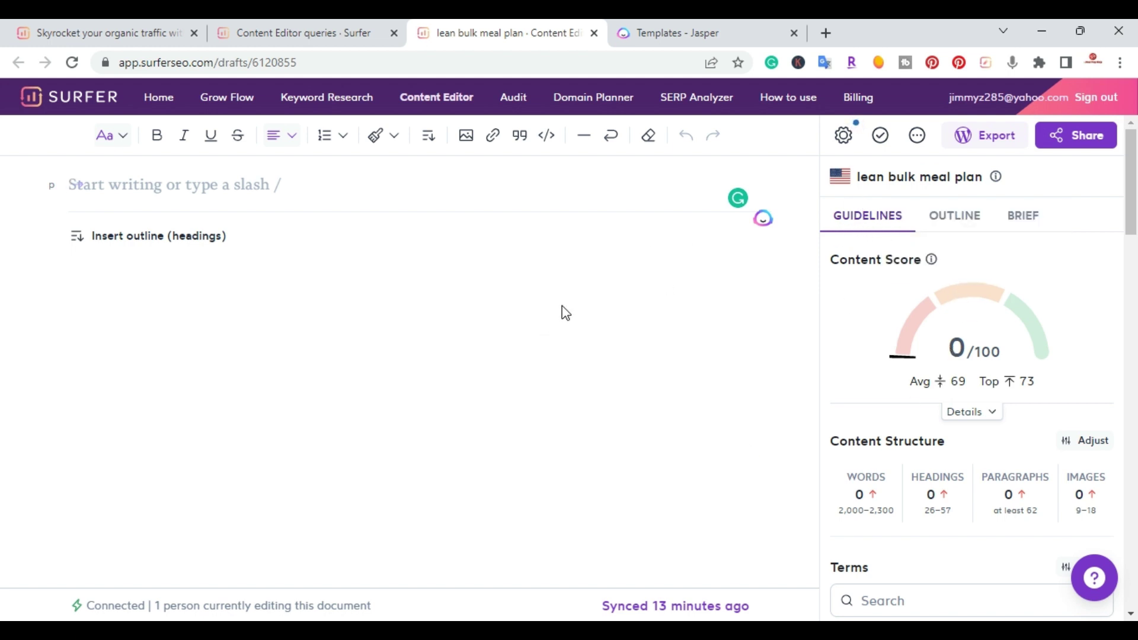
left_click(845, 147)
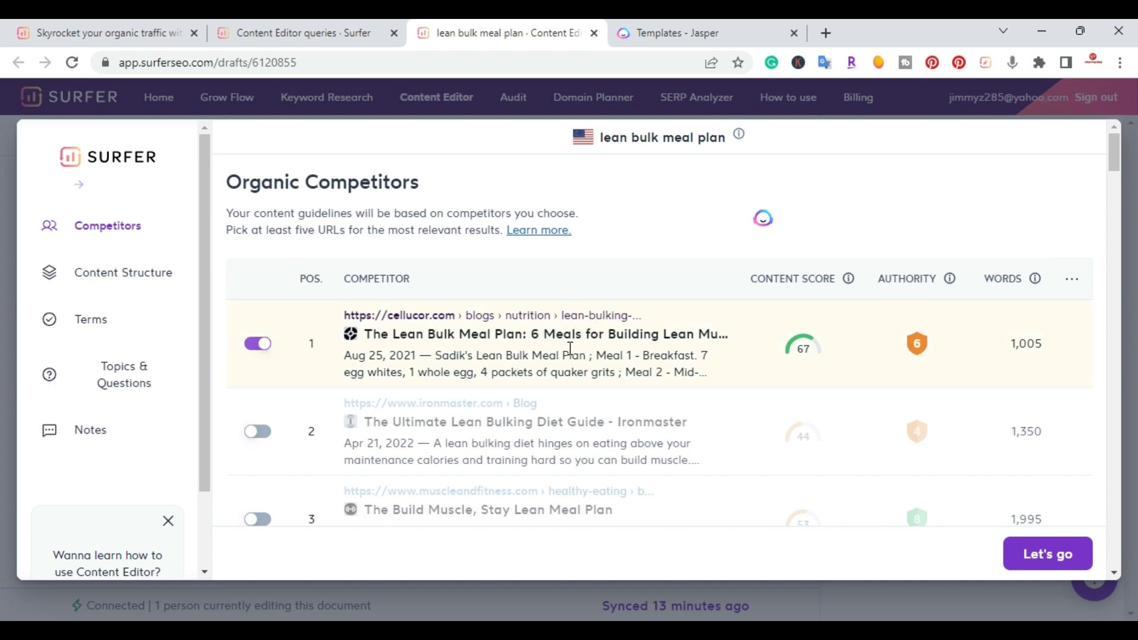
Open the Nutritioneering and Healthline competitor articles in new tabs and view Nutritioneering's page.
scroll(570, 350, "down", 1)
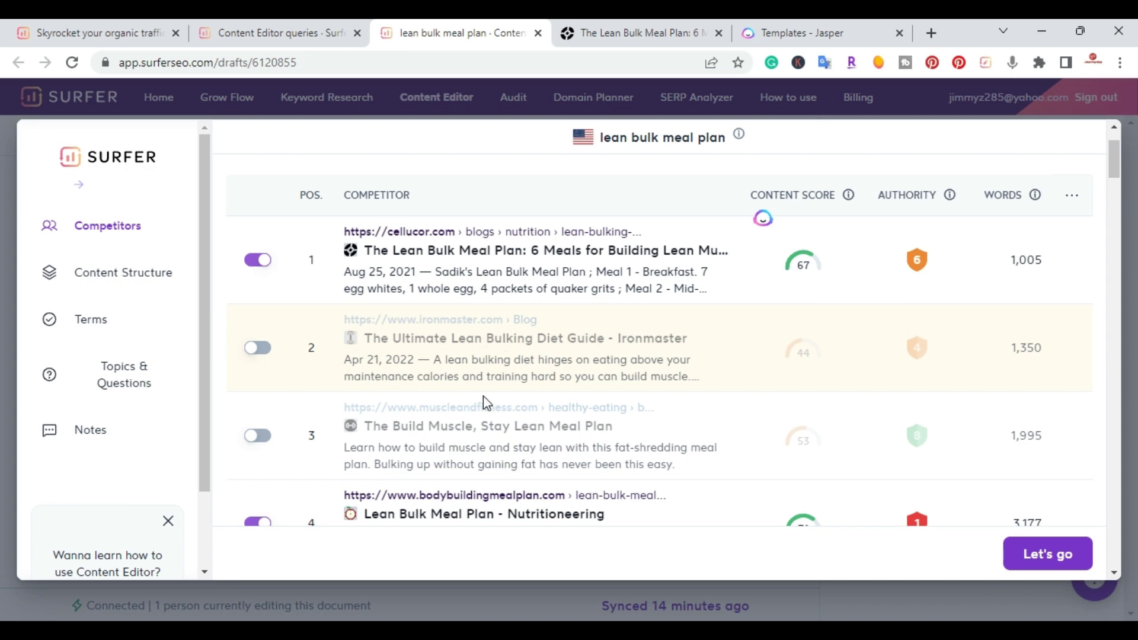
scroll(479, 394, "down", 1)
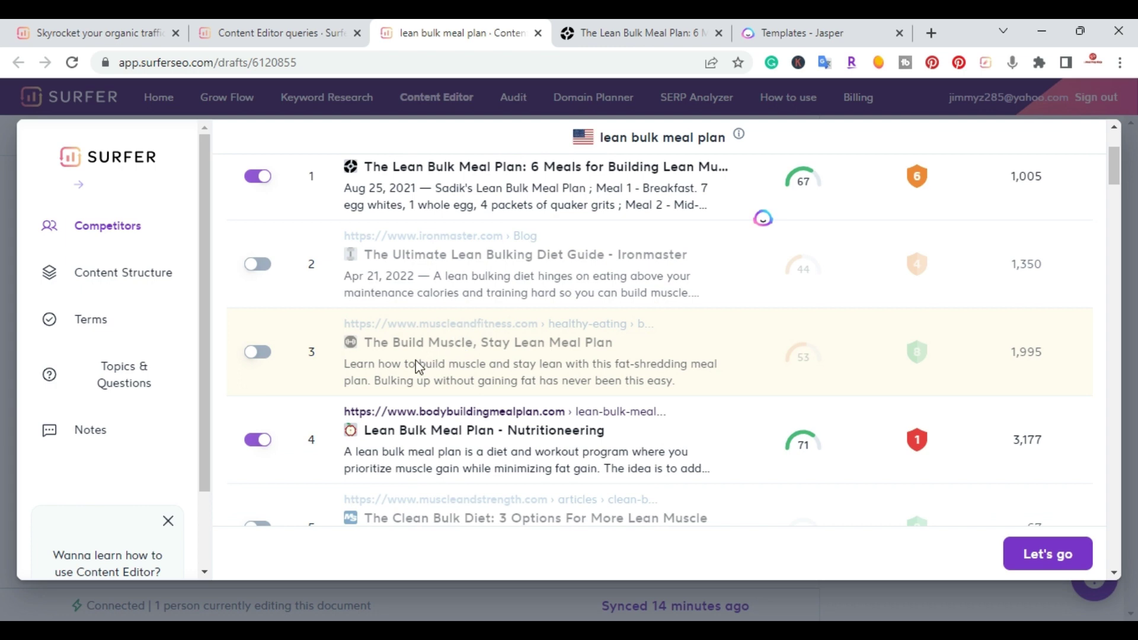
scroll(494, 379, "down", 5)
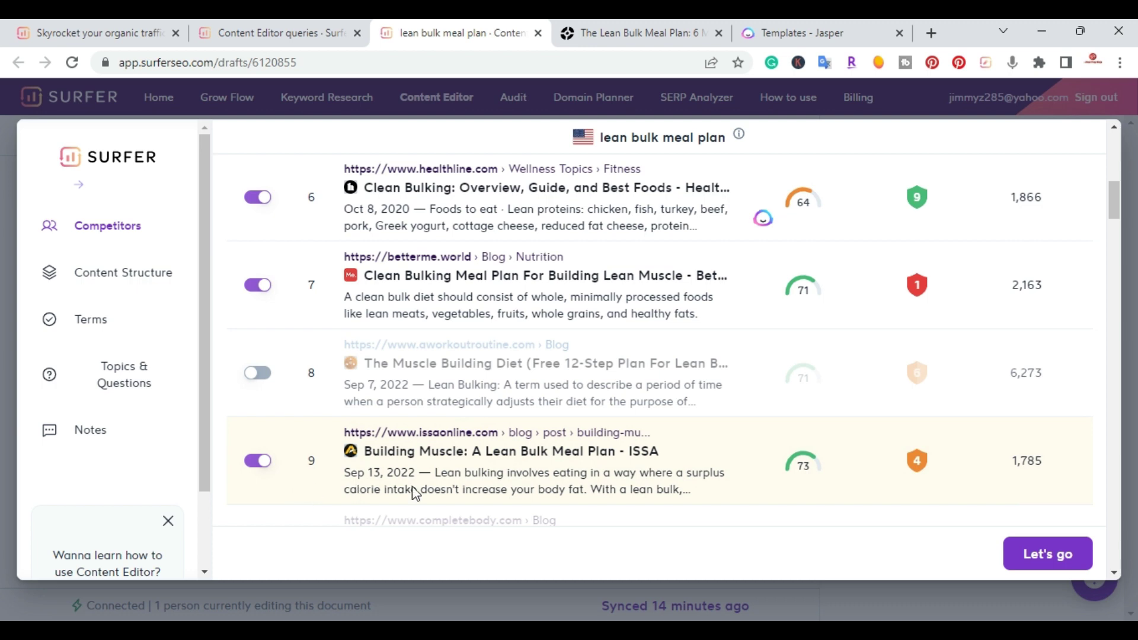
scroll(607, 448, "down", 2)
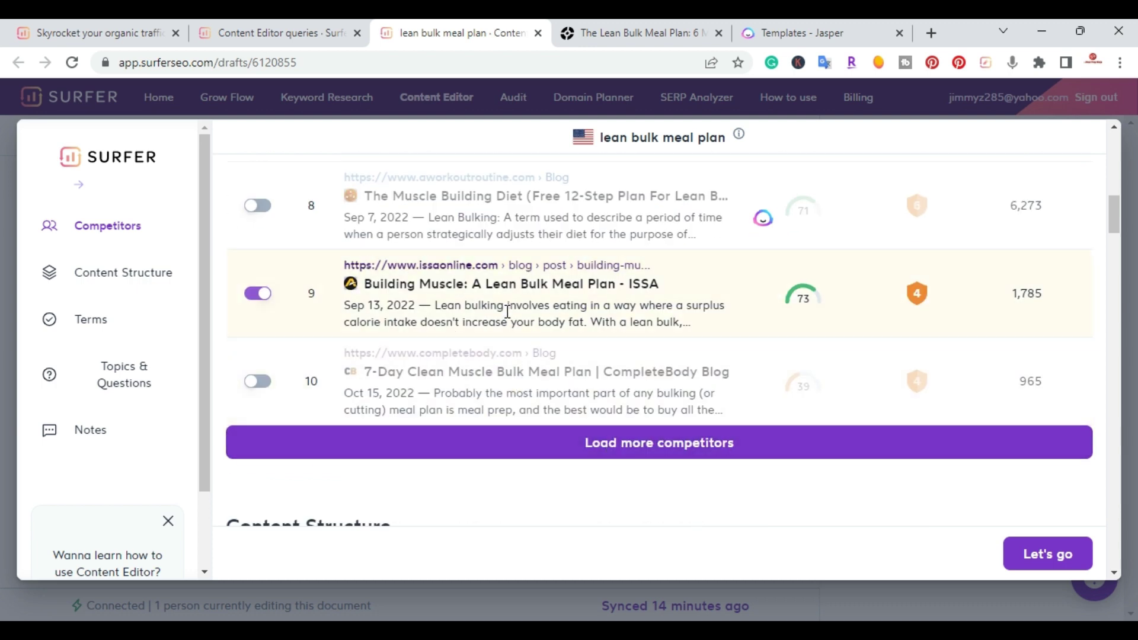
scroll(521, 330, "up", 7)
scroll(466, 301, "up", 3)
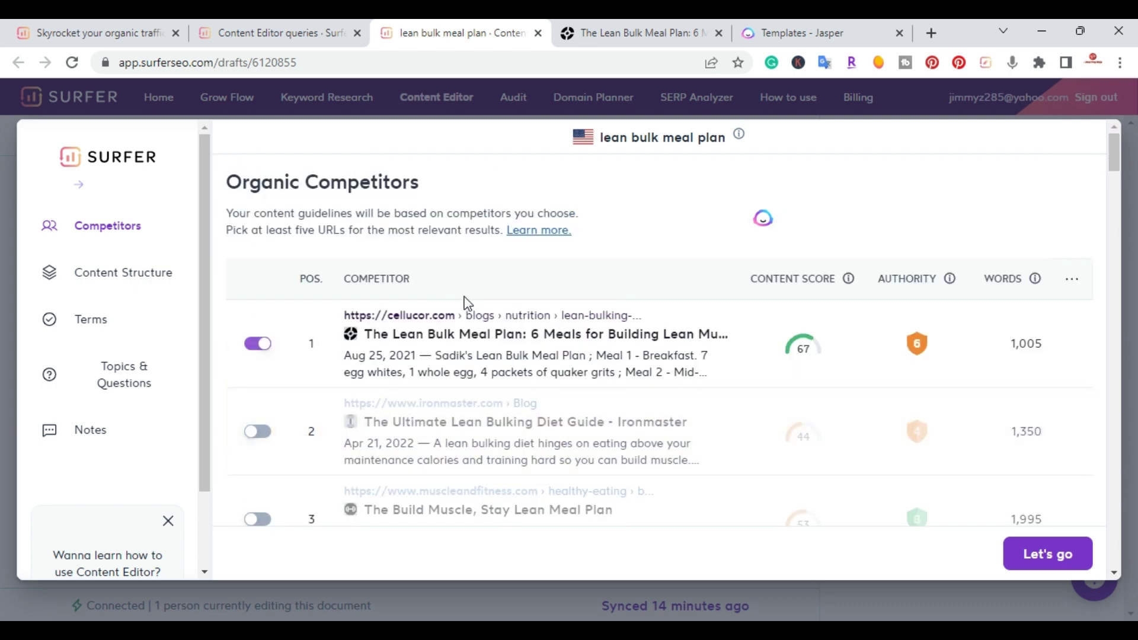
scroll(466, 301, "down", 3)
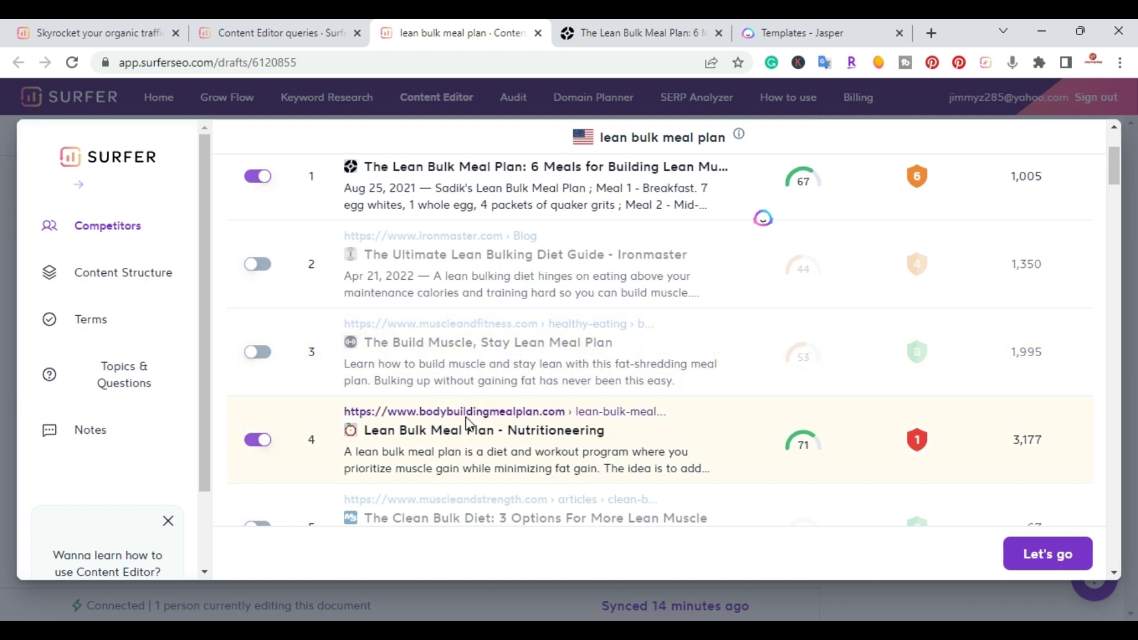
left_click(483, 434, "ctrl")
scroll(483, 434, "down", 4)
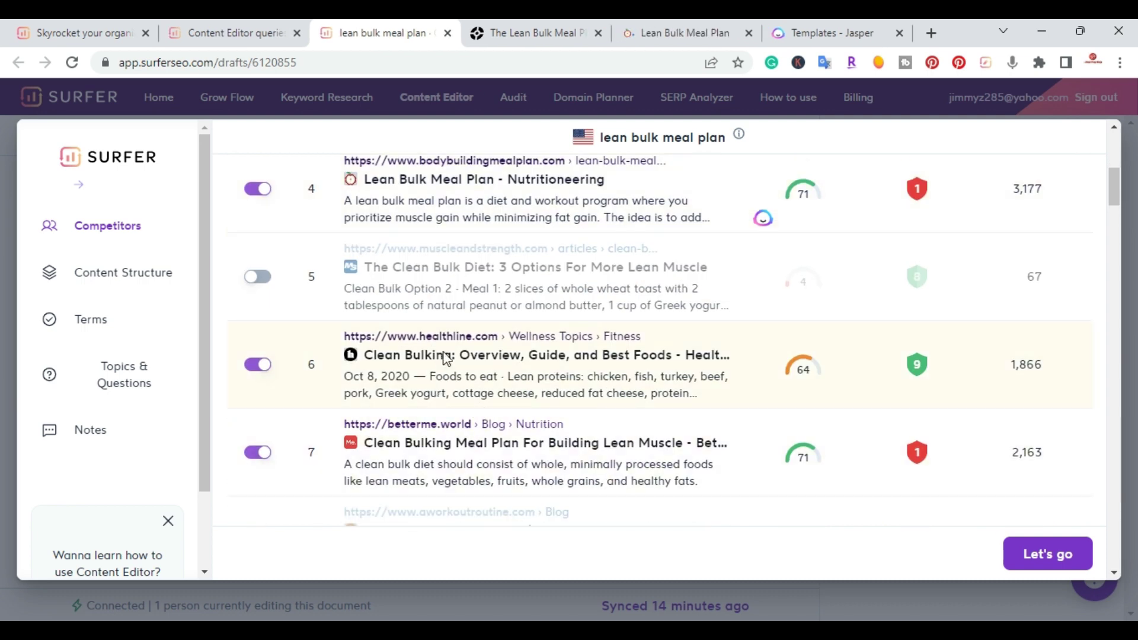
left_click(474, 360, "ctrl")
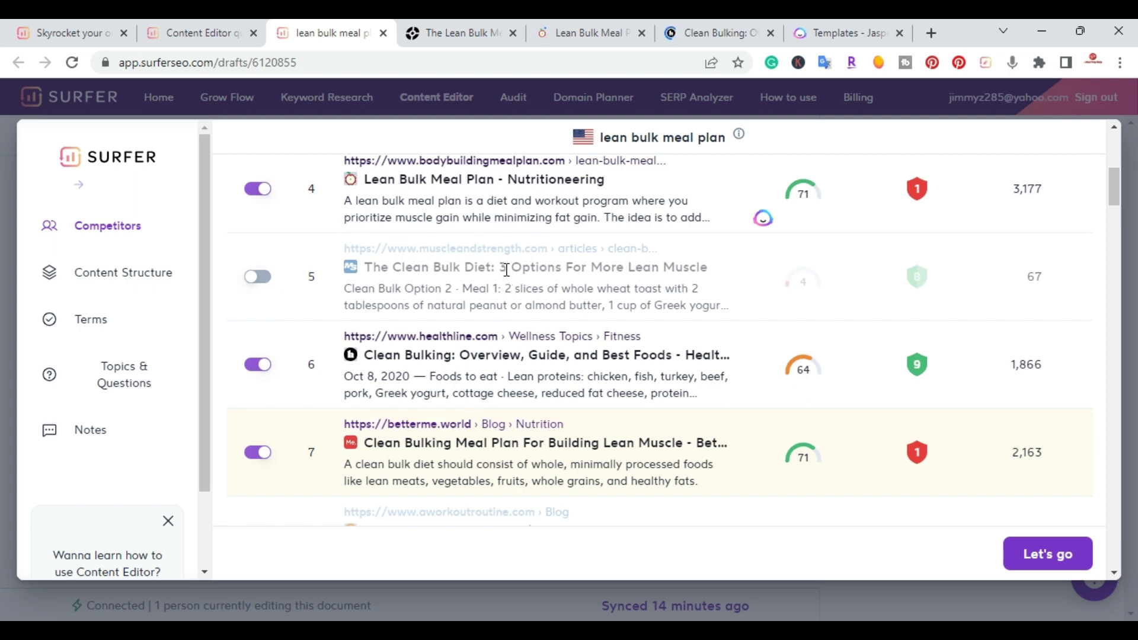
left_click(522, 43)
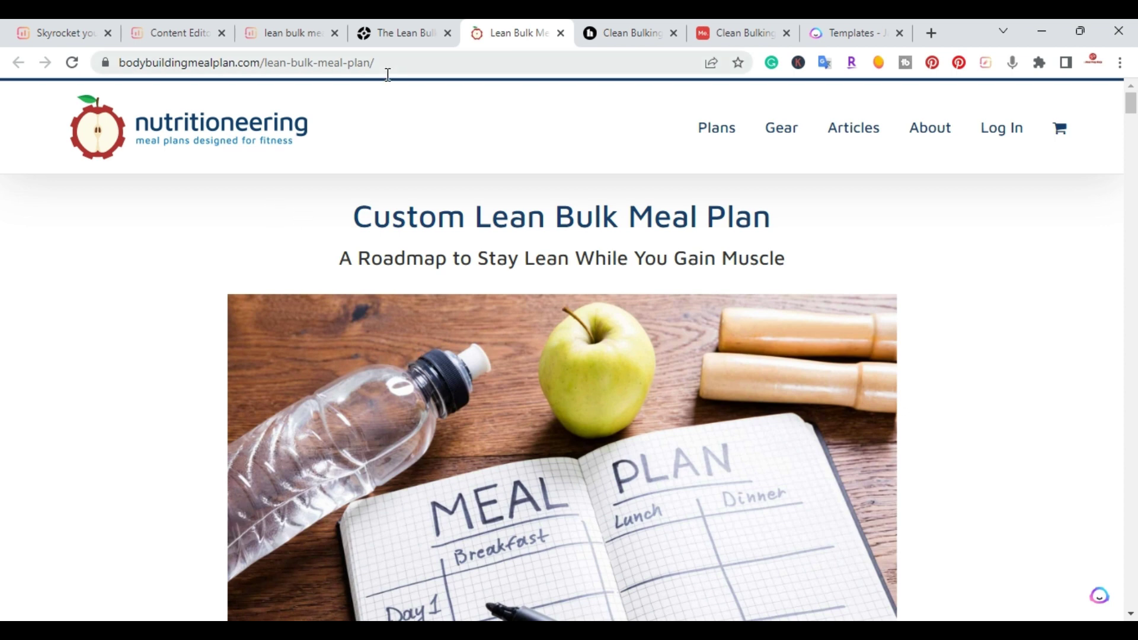
Read through the Healthline clean bulking article, then return to the Nutritioneering page.
left_click(591, 34)
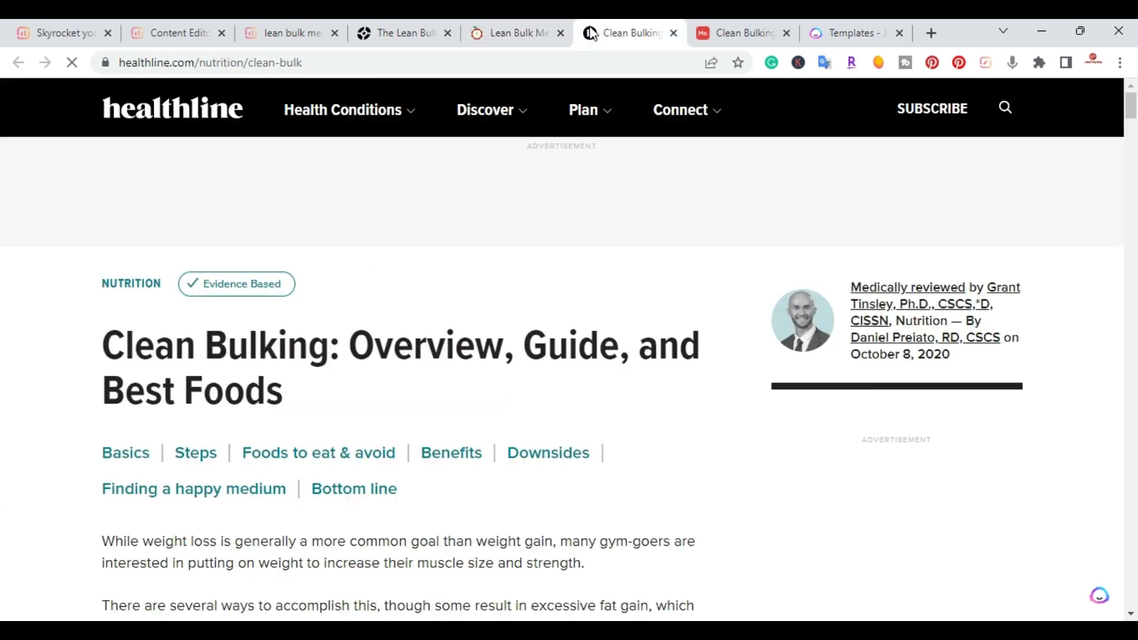
scroll(480, 376, "down", 10)
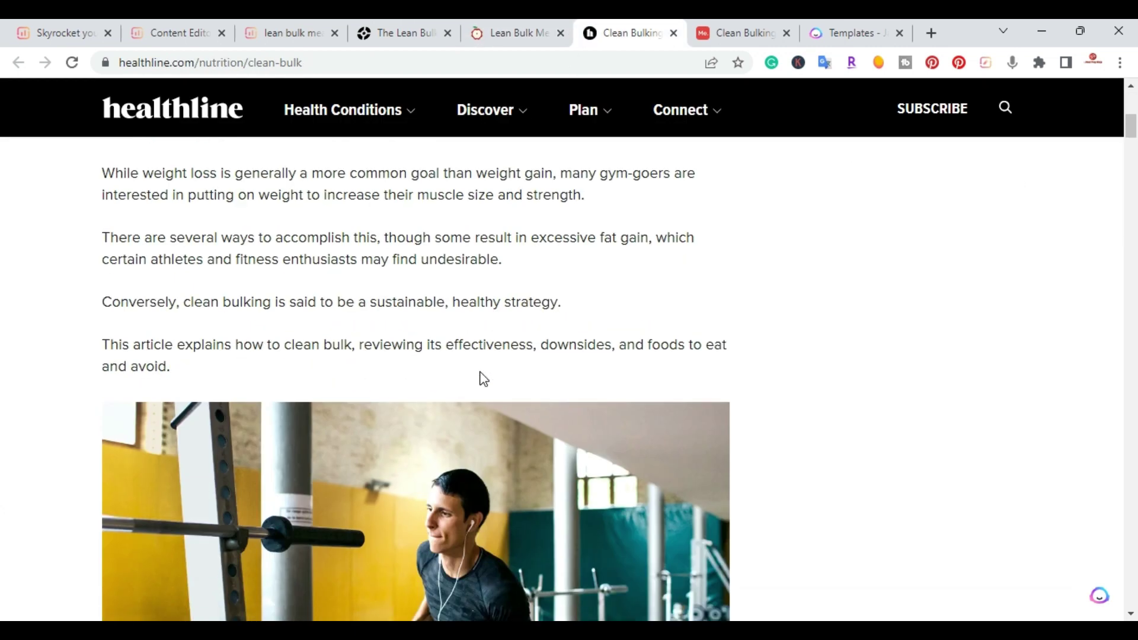
scroll(480, 373, "down", 2)
scroll(479, 374, "up", 7)
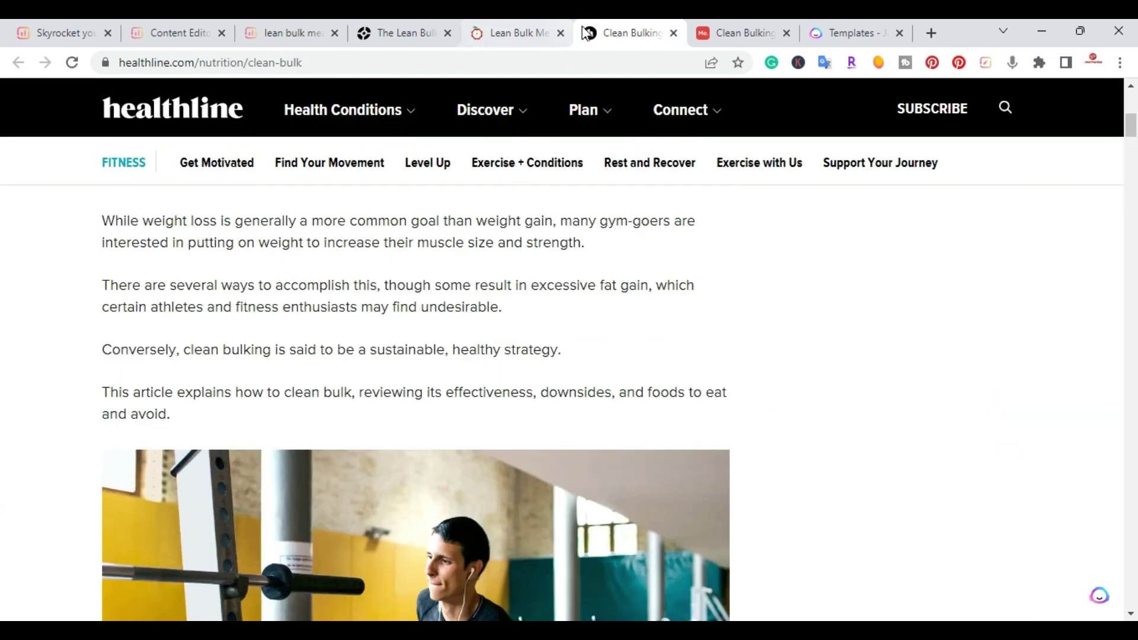
left_click(516, 33)
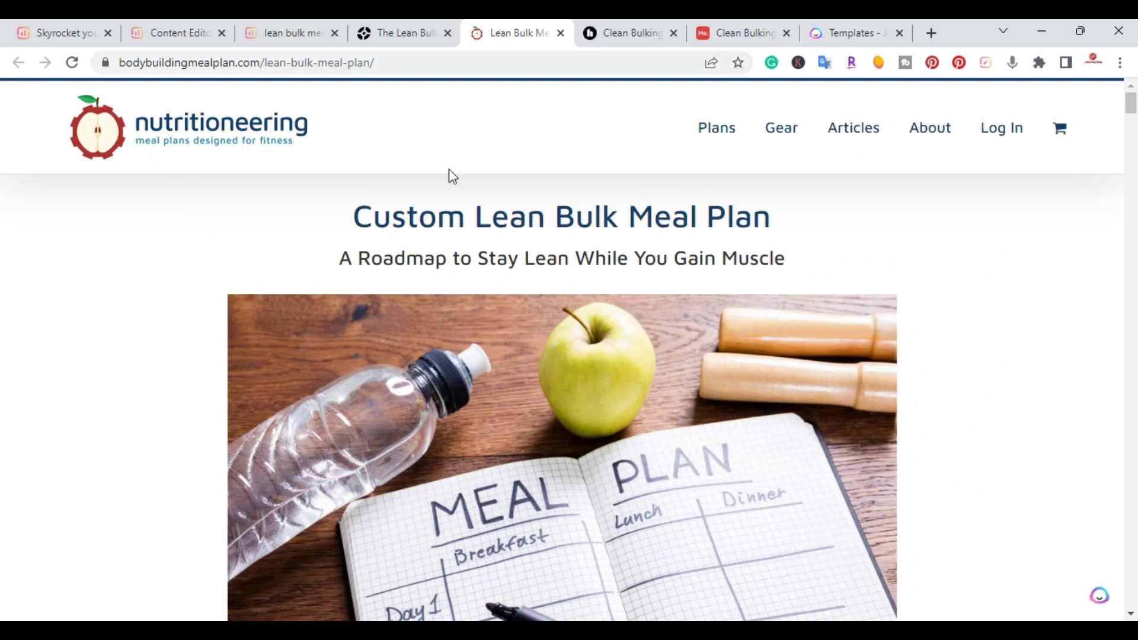
Skim the Cellucor lean bulking article, then return to the Surfer competitors list.
left_click(424, 31)
scroll(430, 273, "down", 12)
scroll(431, 282, "down", 8)
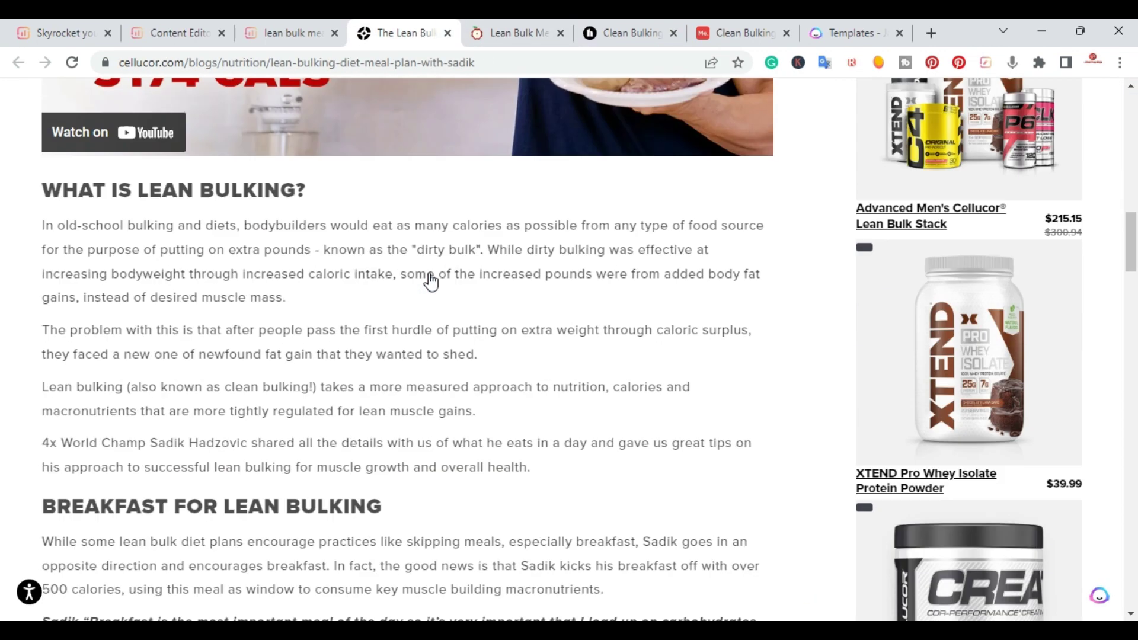
left_click(152, 26)
left_click(285, 32)
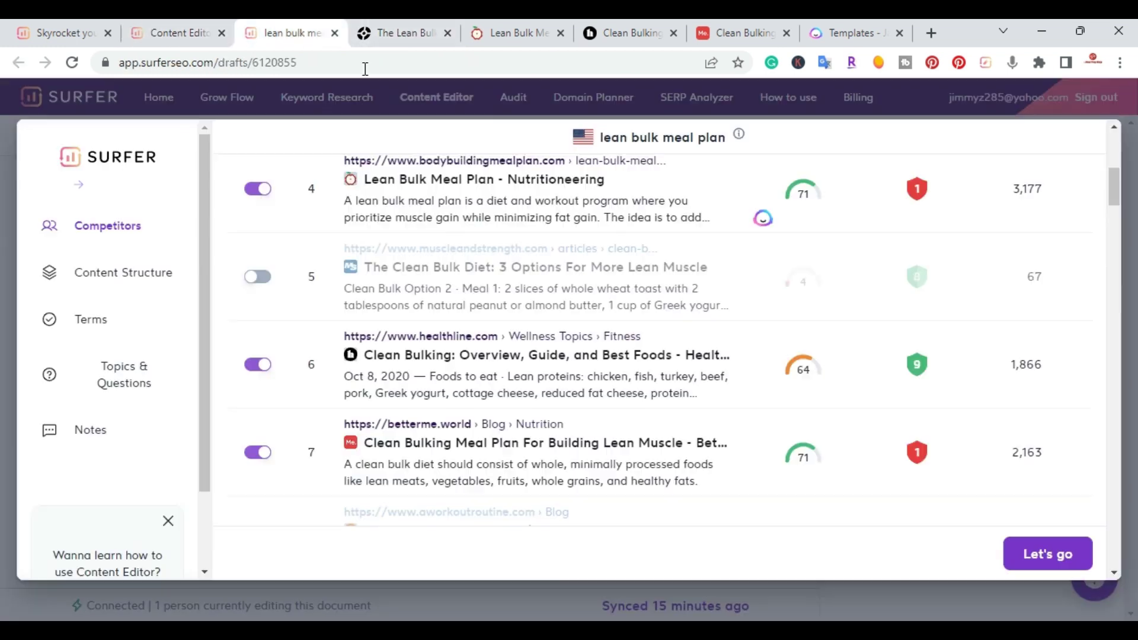
scroll(628, 356, "down", 10)
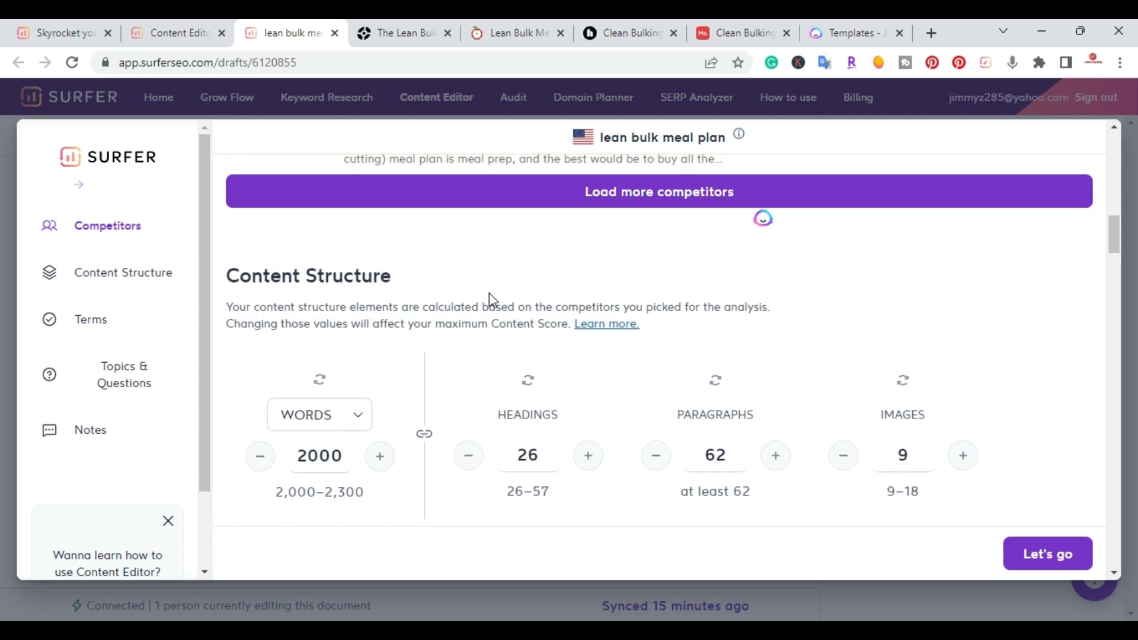
scroll(489, 293, "down", 2)
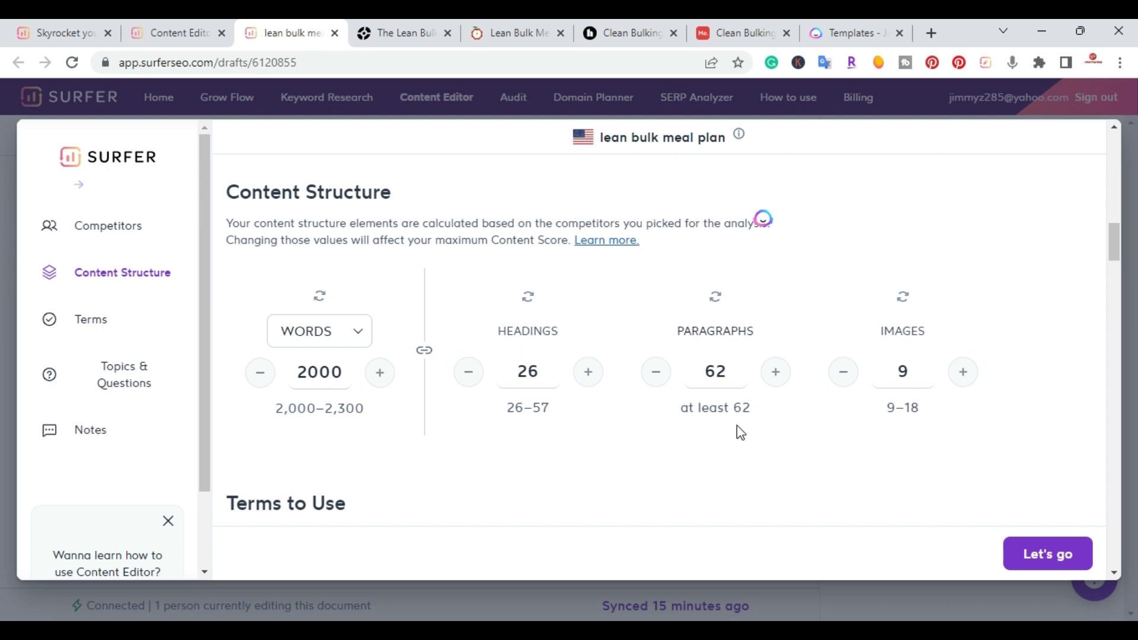
scroll(917, 409, "down", 5)
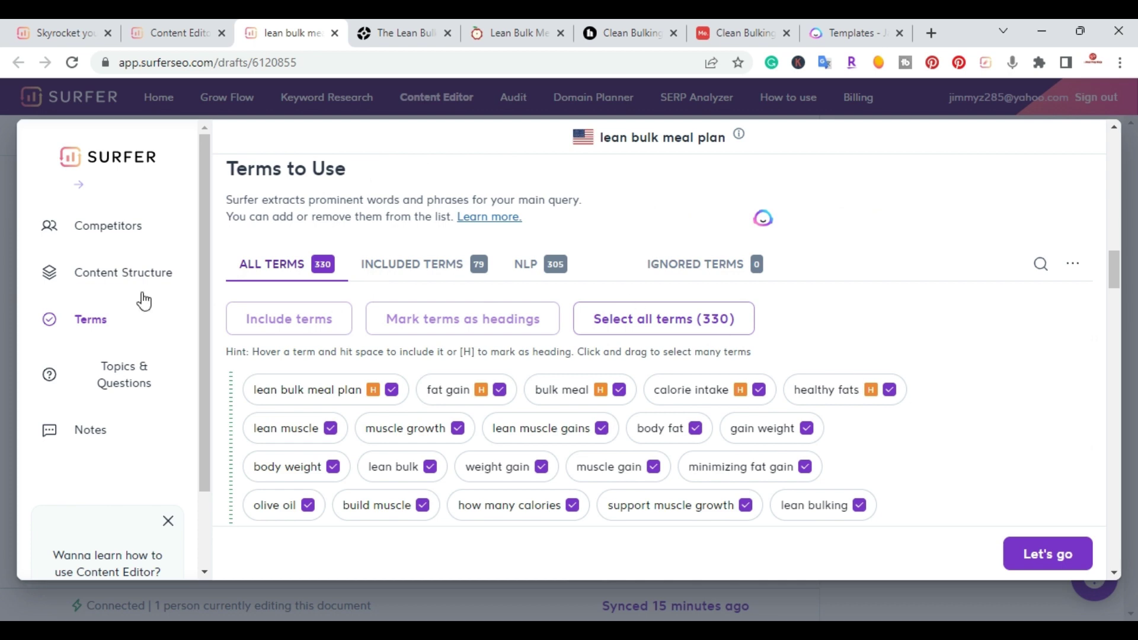
scroll(399, 376, "down", 1)
scroll(399, 373, "up", 2)
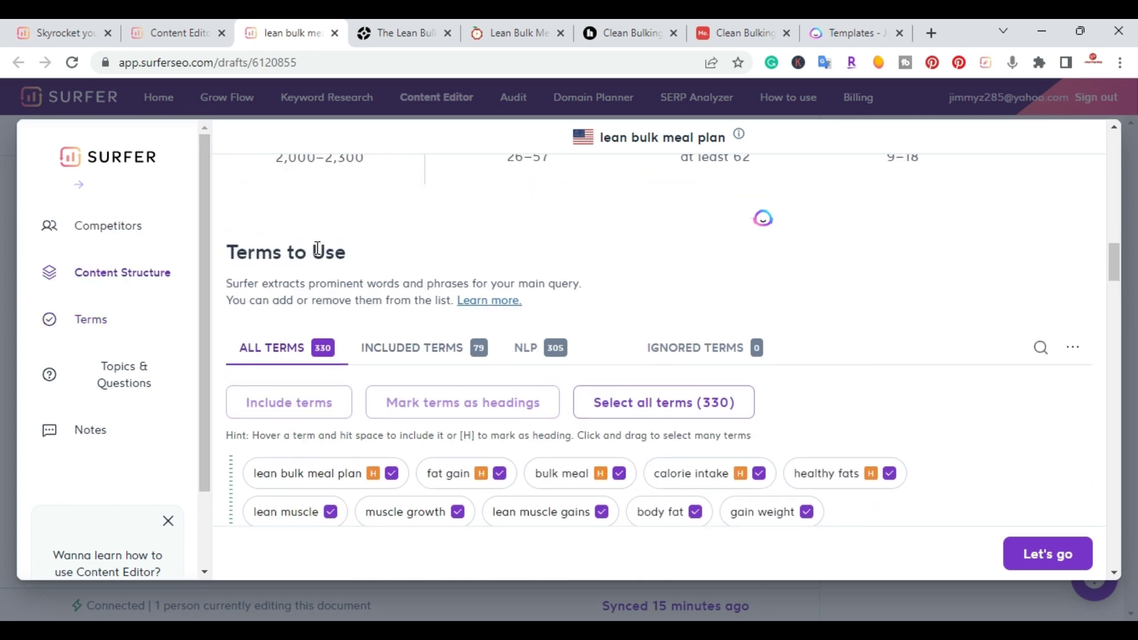
scroll(317, 249, "down", 3)
scroll(545, 450, "down", 4)
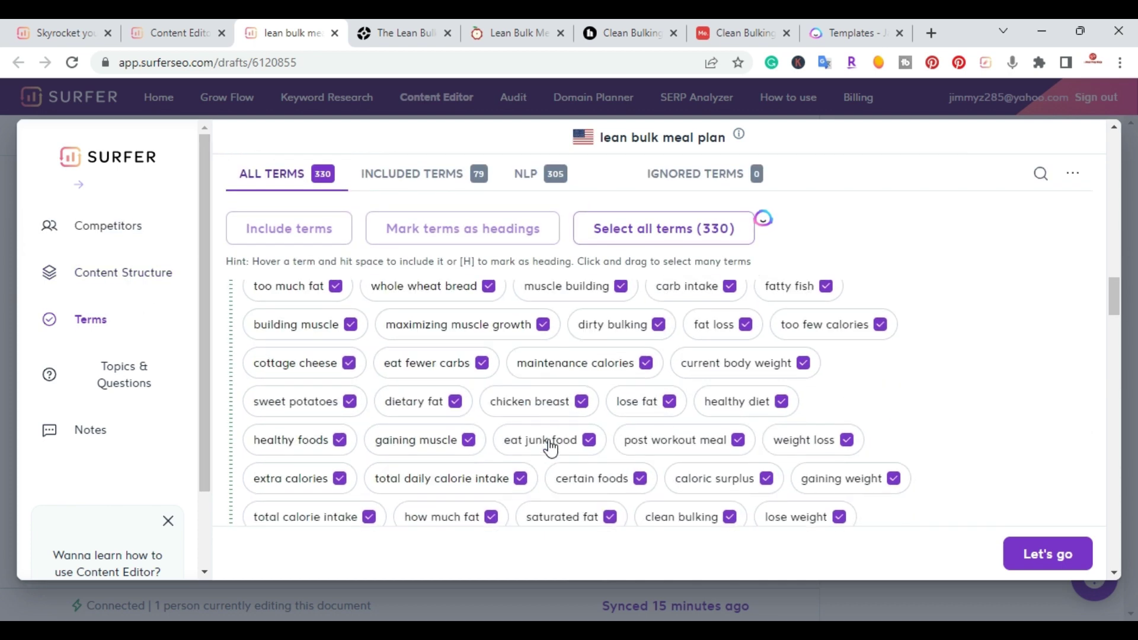
scroll(550, 447, "down", 2)
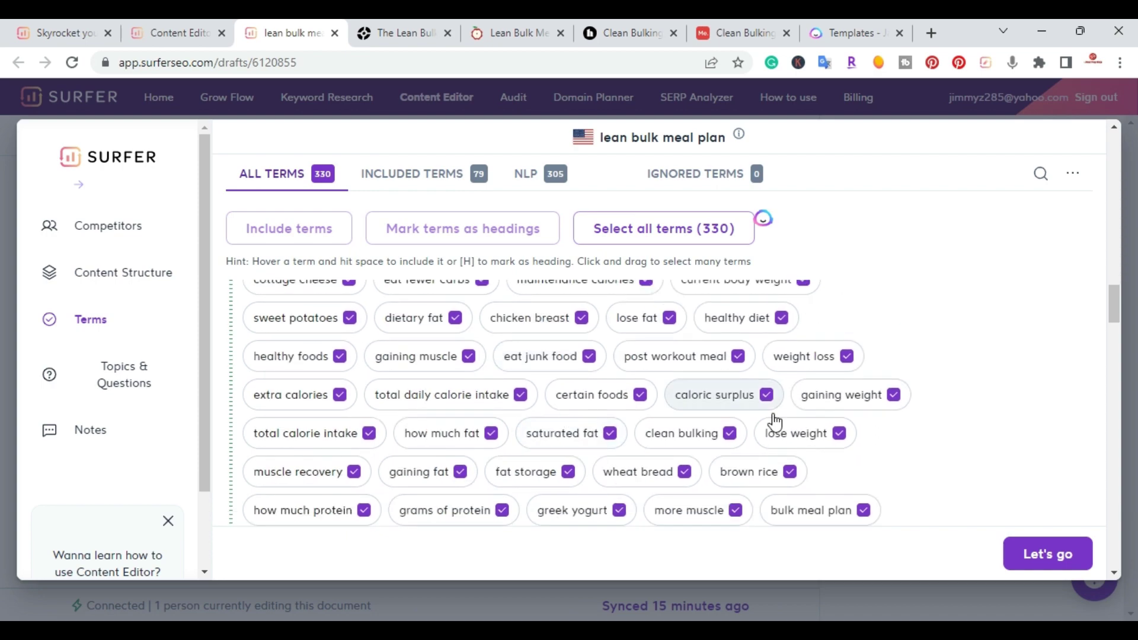
scroll(774, 422, "down", 12)
scroll(774, 421, "down", 15)
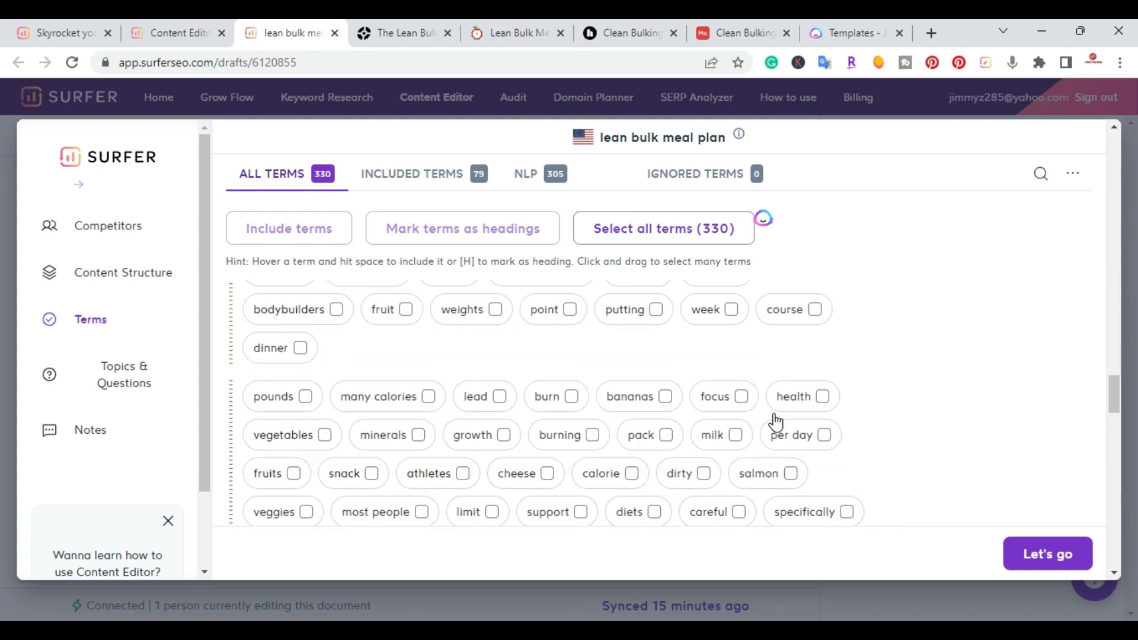
scroll(779, 420, "up", 1)
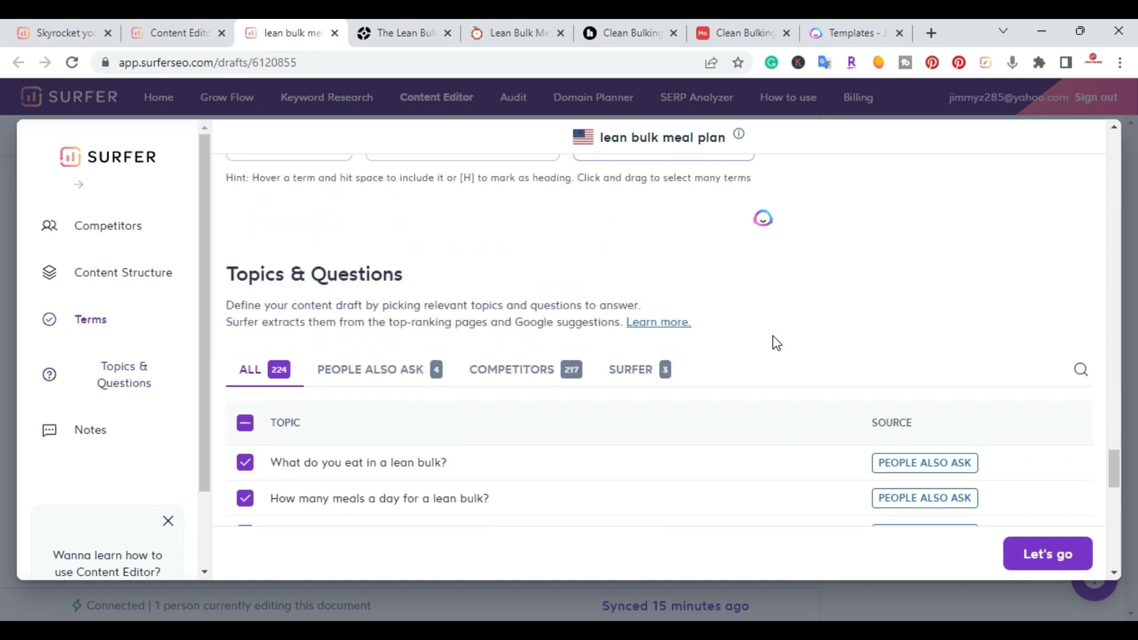
scroll(774, 340, "down", 1)
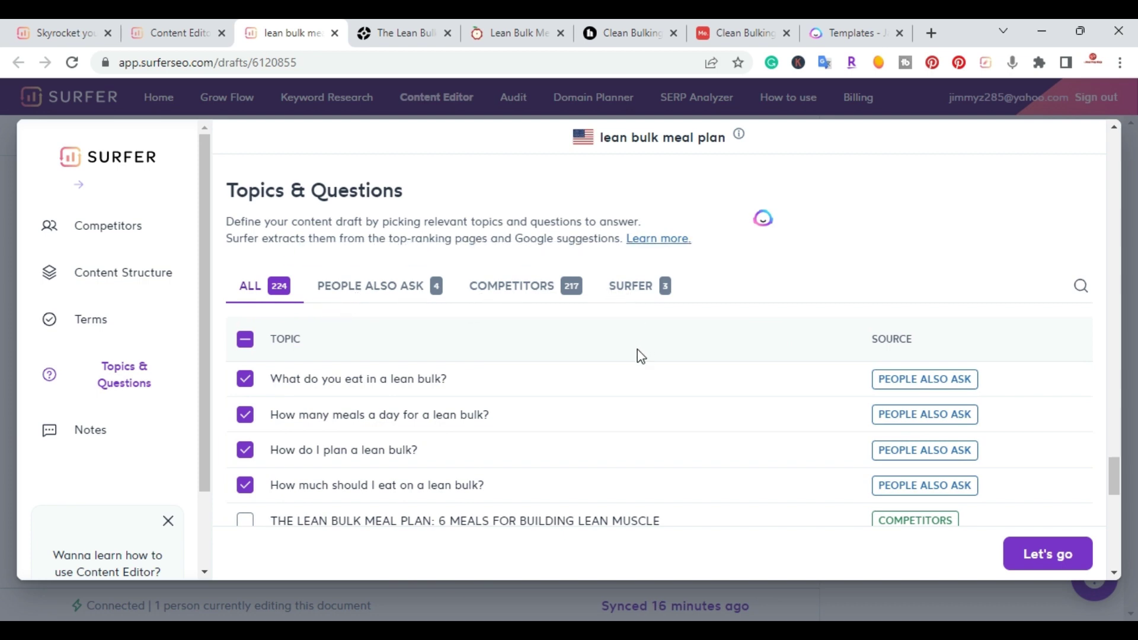
scroll(639, 357, "down", 2)
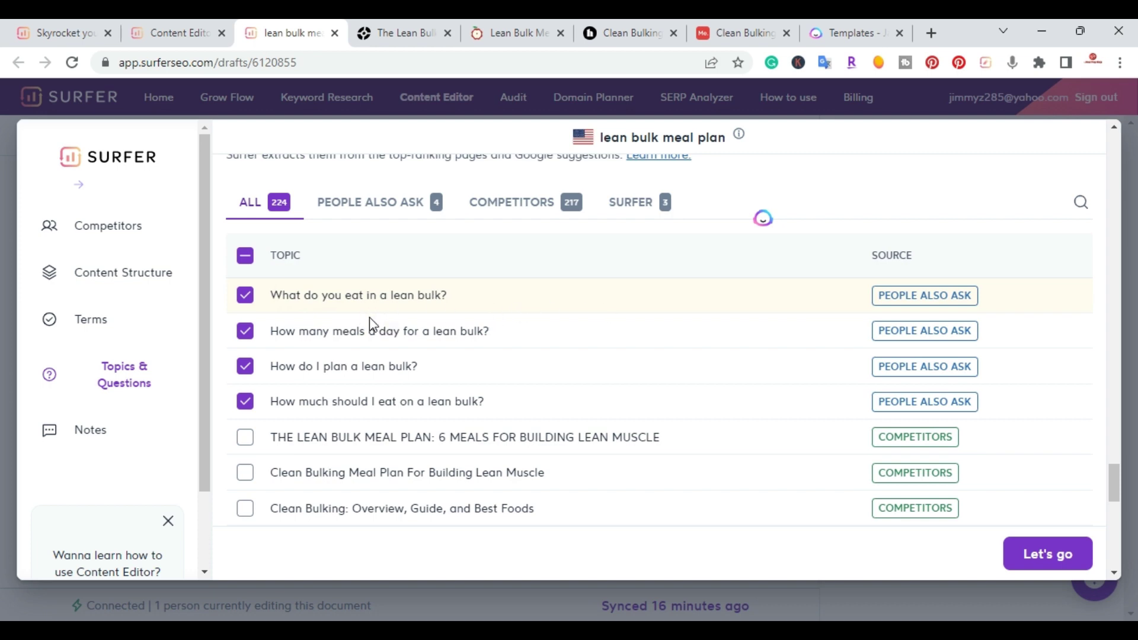
scroll(441, 325, "down", 8)
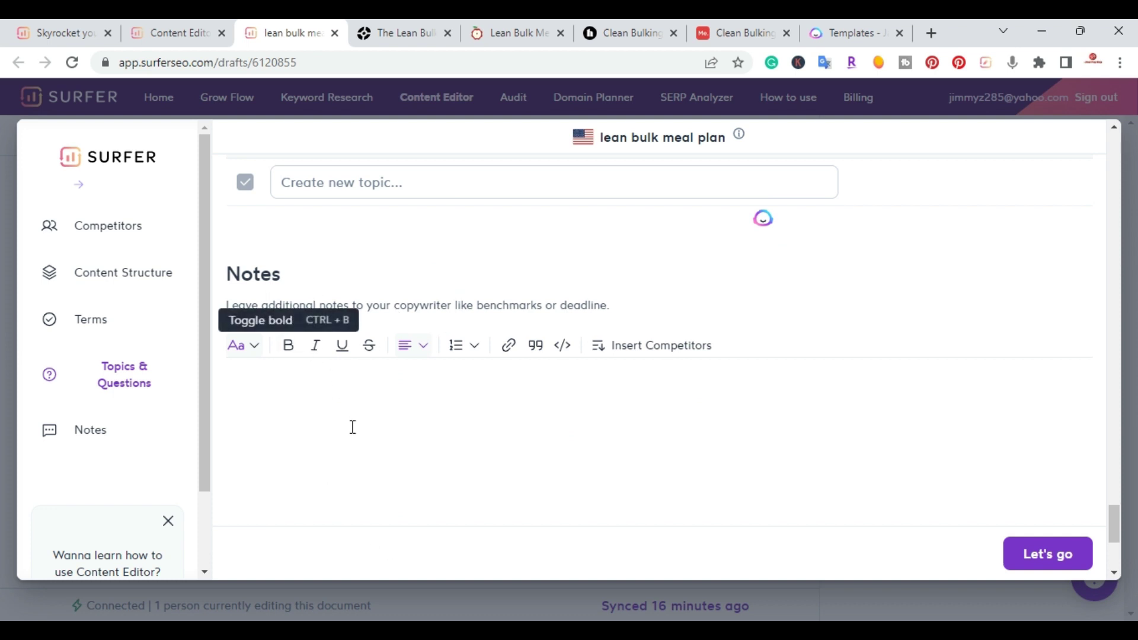
scroll(740, 417, "up", 2)
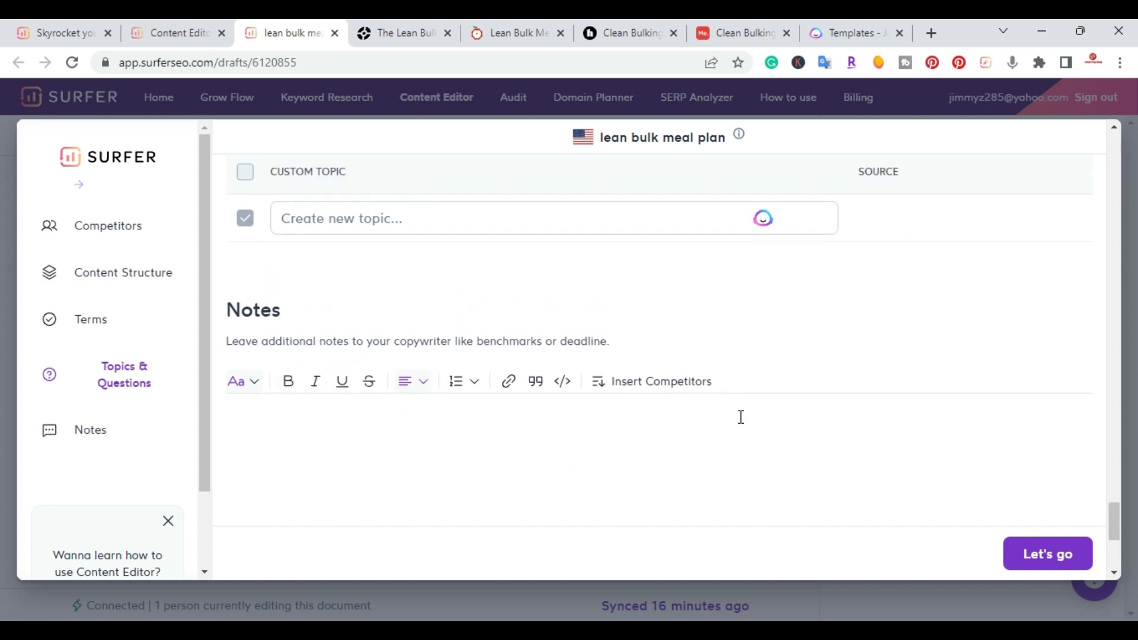
scroll(741, 422, "down", 6)
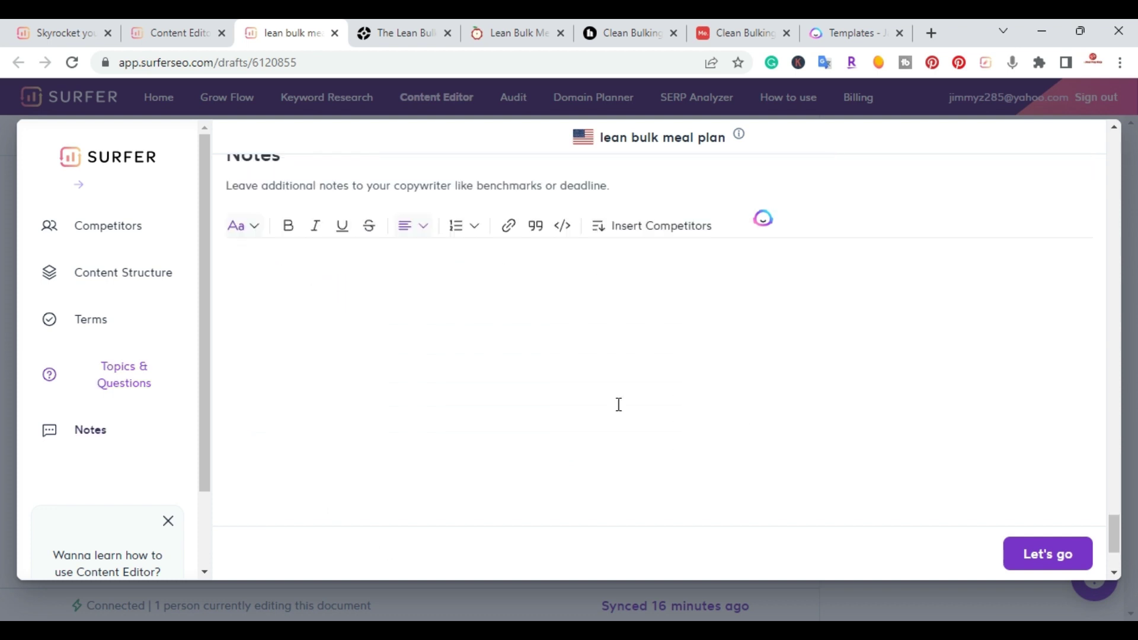
scroll(801, 383, "up", 15)
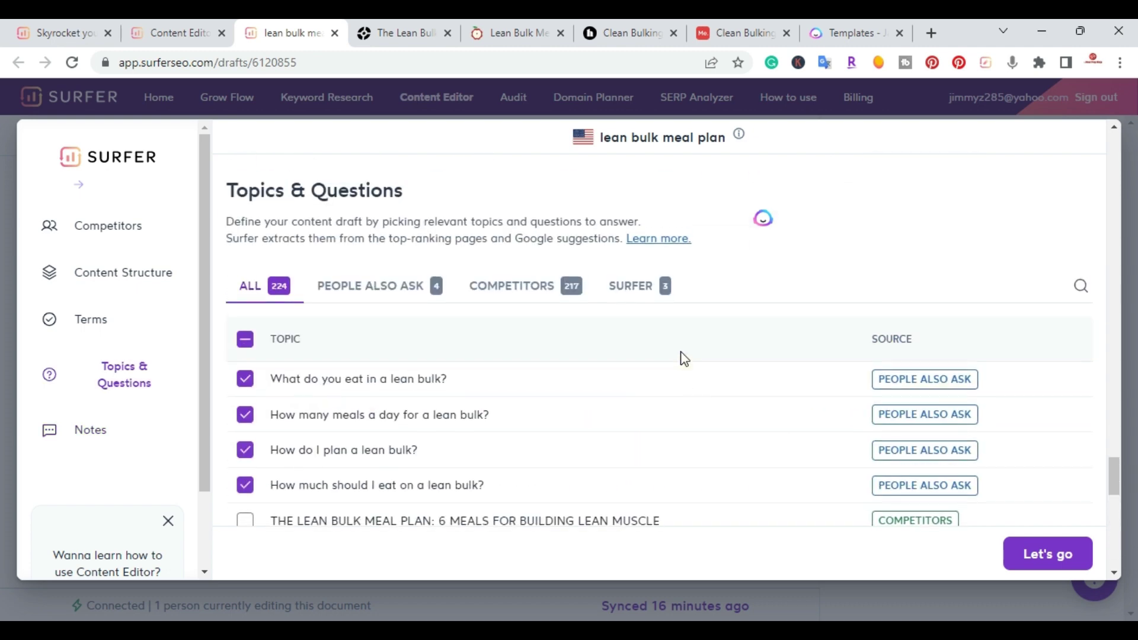
scroll(776, 336, "up", 4)
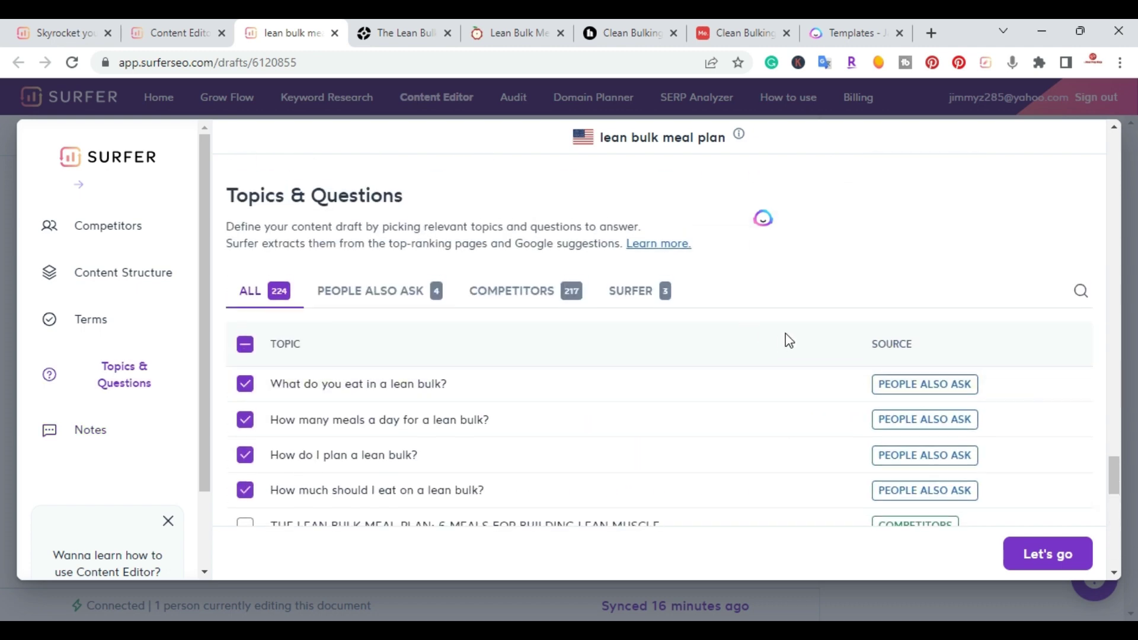
scroll(789, 340, "down", 4)
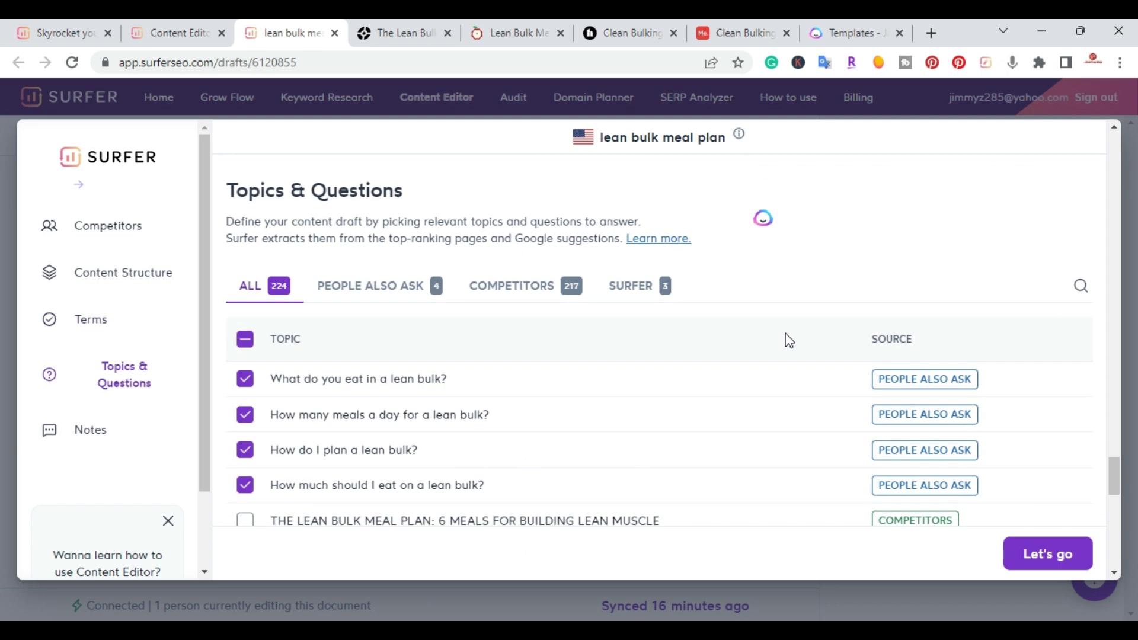
scroll(789, 341, "down", 14)
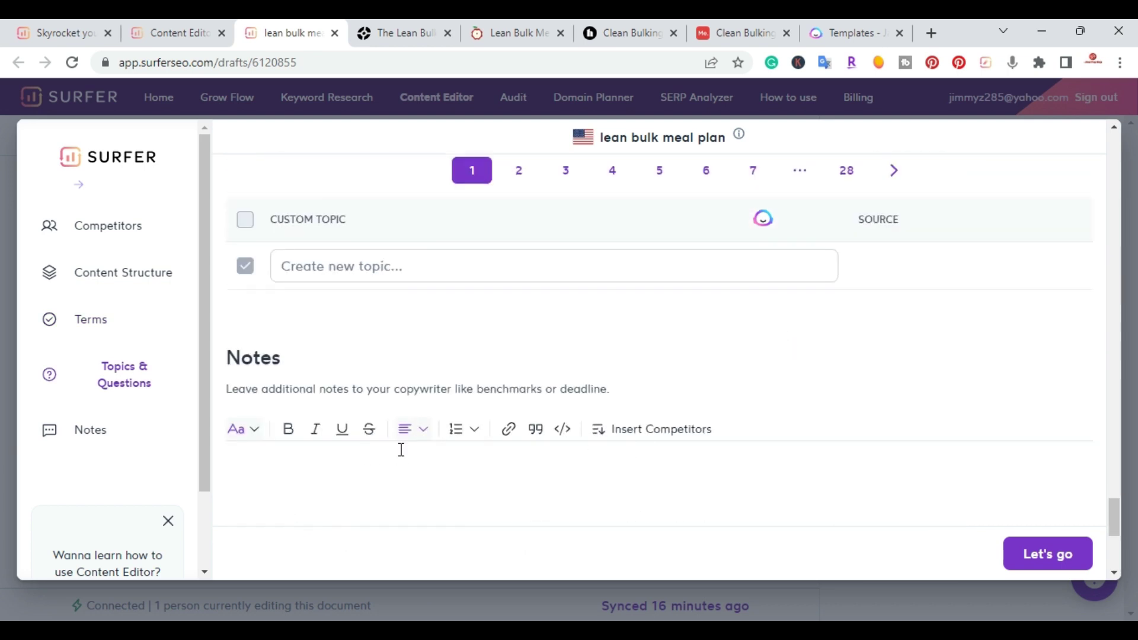
scroll(465, 455, "down", 4)
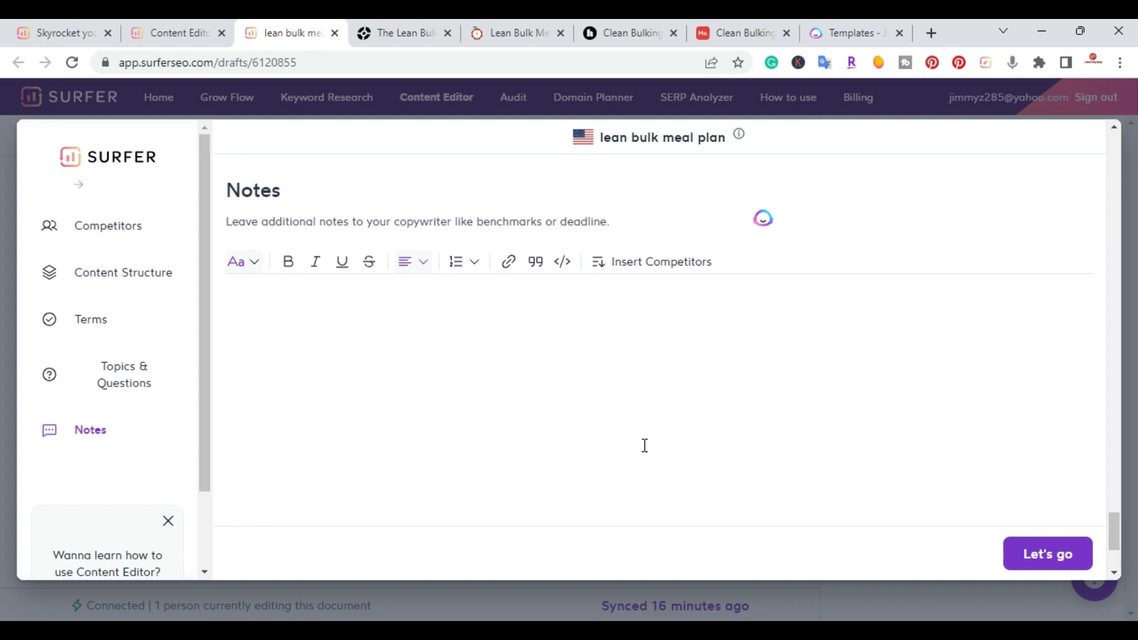
Finish setup with Let's go, review the Terms list, and show the Outline Builder suggestions.
left_click(1047, 554)
mouse_move(941, 325)
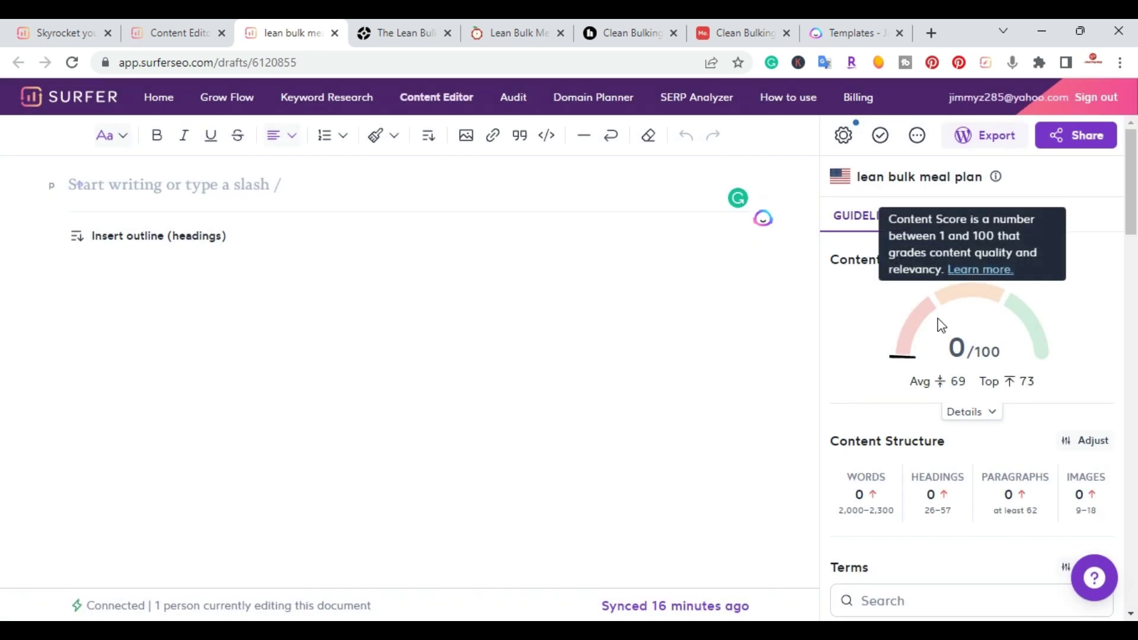
scroll(909, 342, "down", 2)
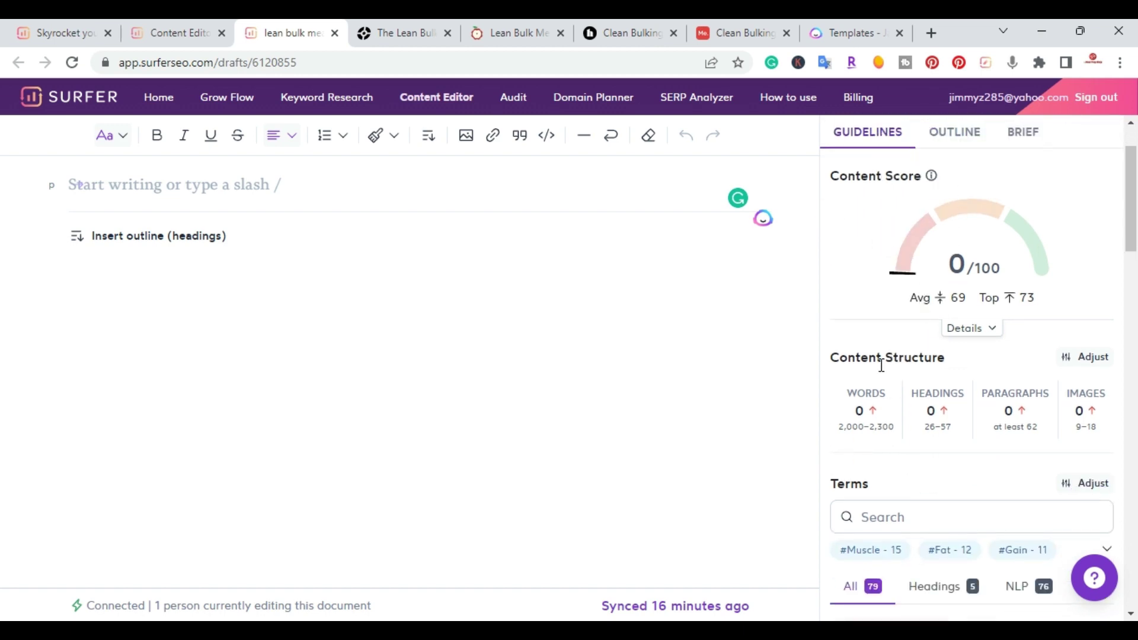
scroll(990, 379, "down", 8)
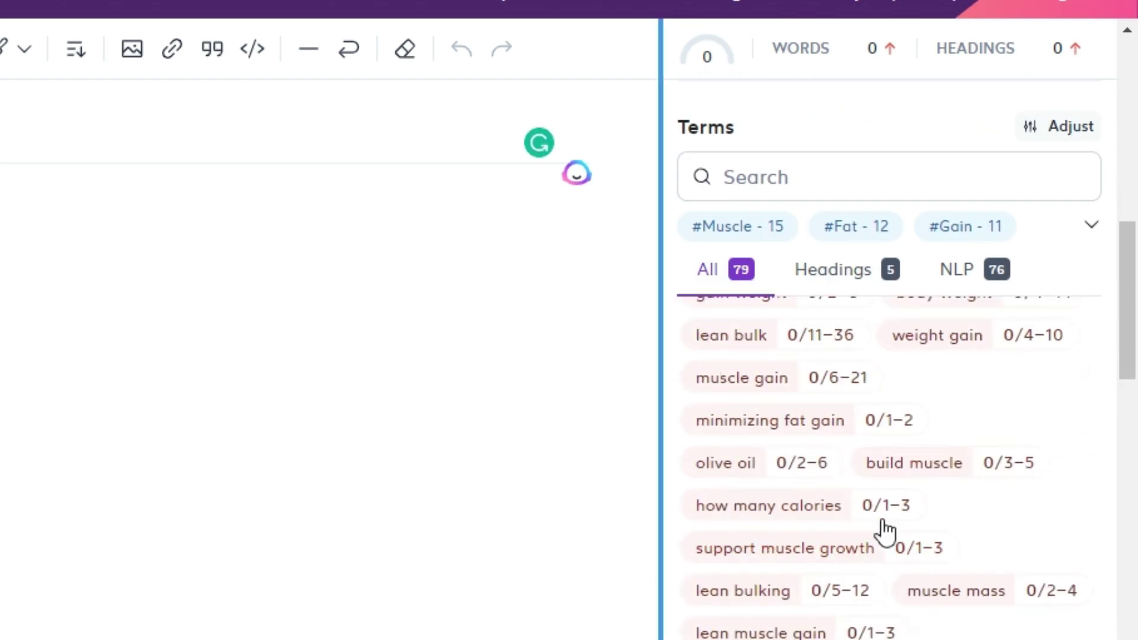
scroll(889, 532, "down", 5)
scroll(890, 533, "down", 15)
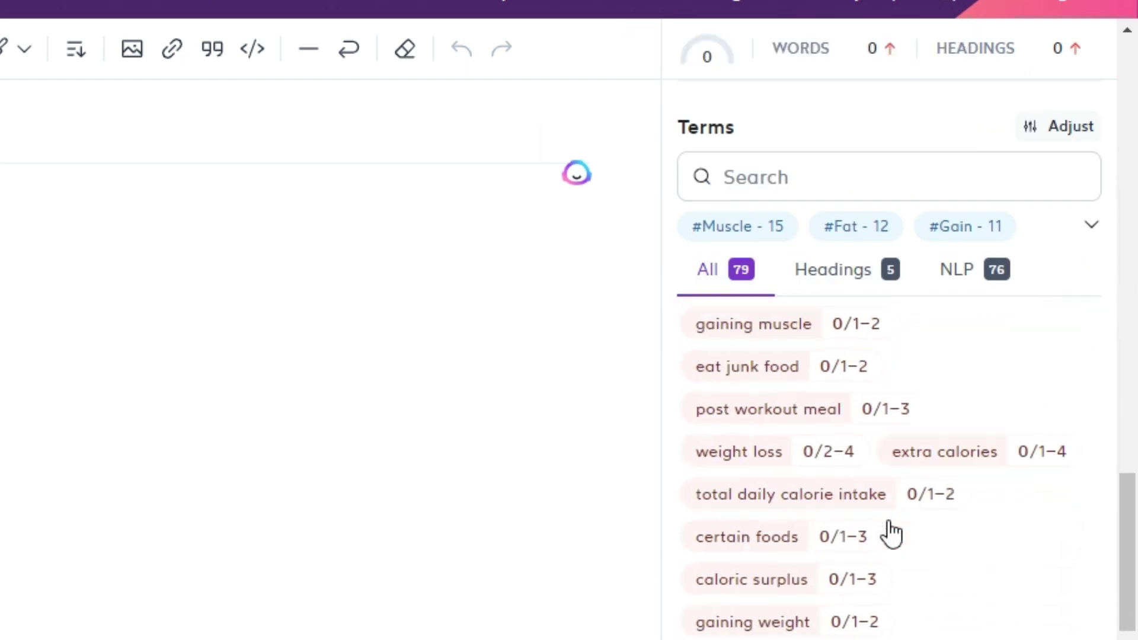
scroll(889, 531, "up", 20)
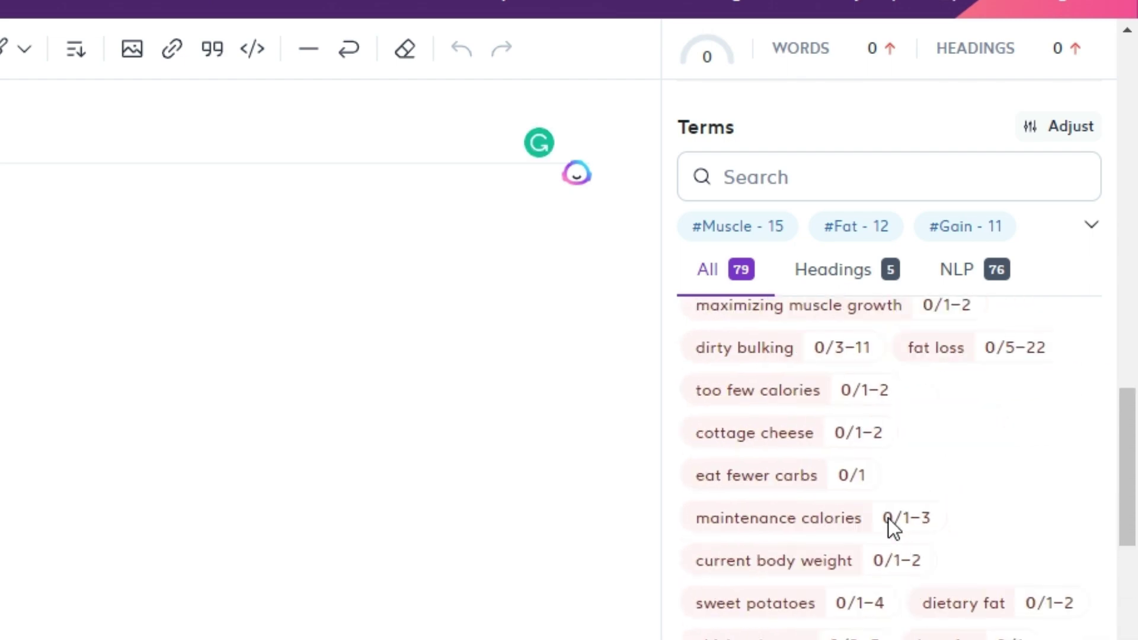
scroll(889, 526, "up", 8)
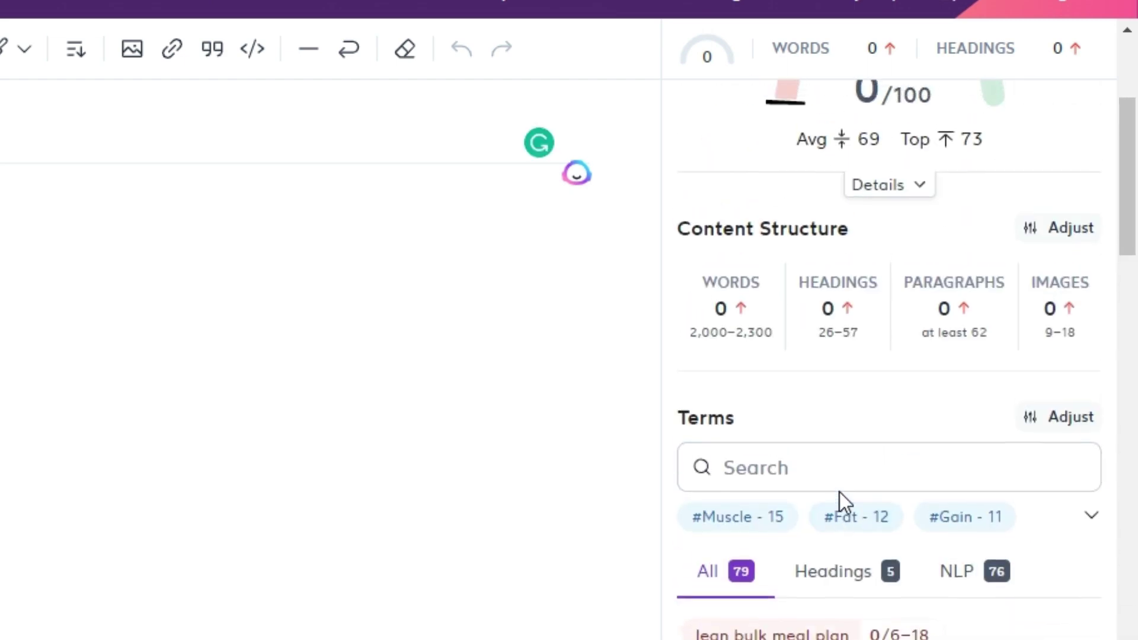
left_click(877, 132)
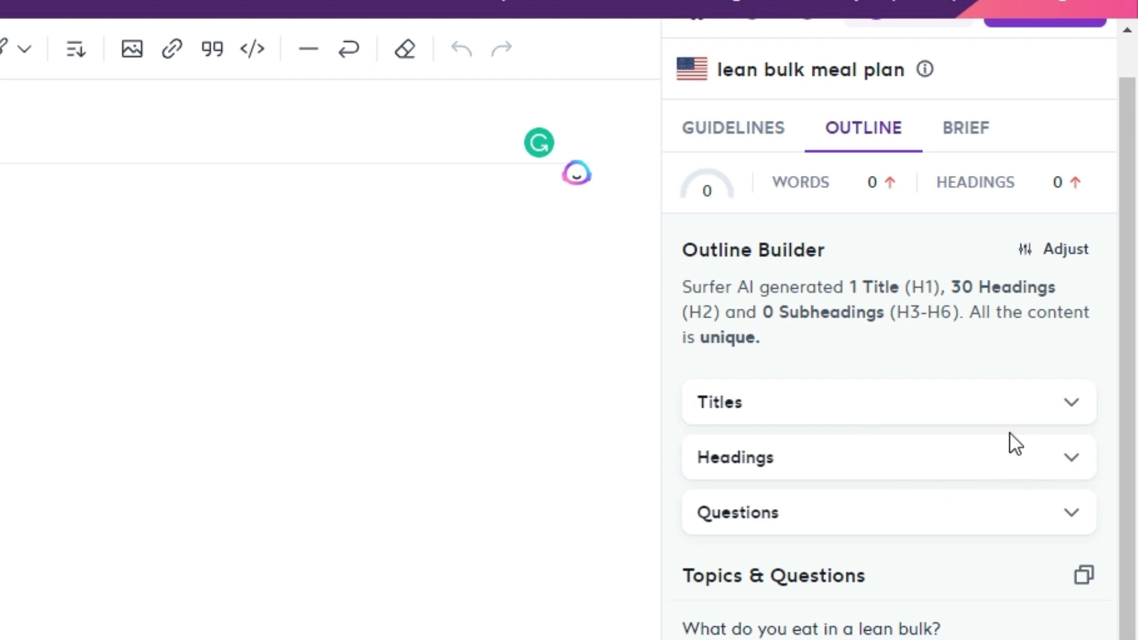
left_click(990, 474)
scroll(988, 516, "down", 4)
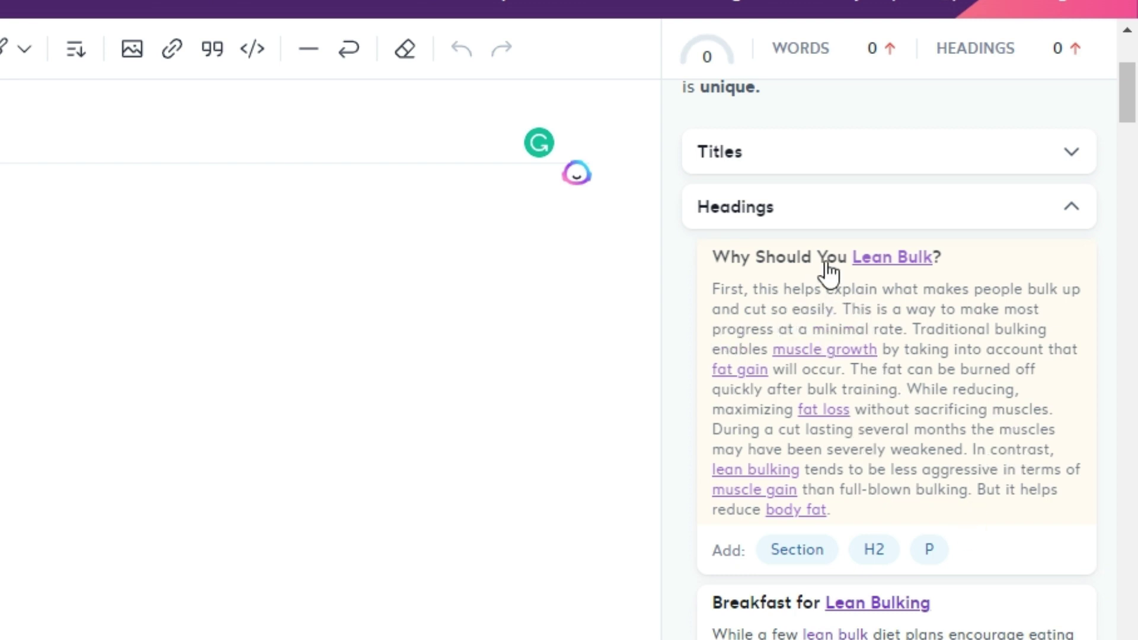
left_click(1070, 213)
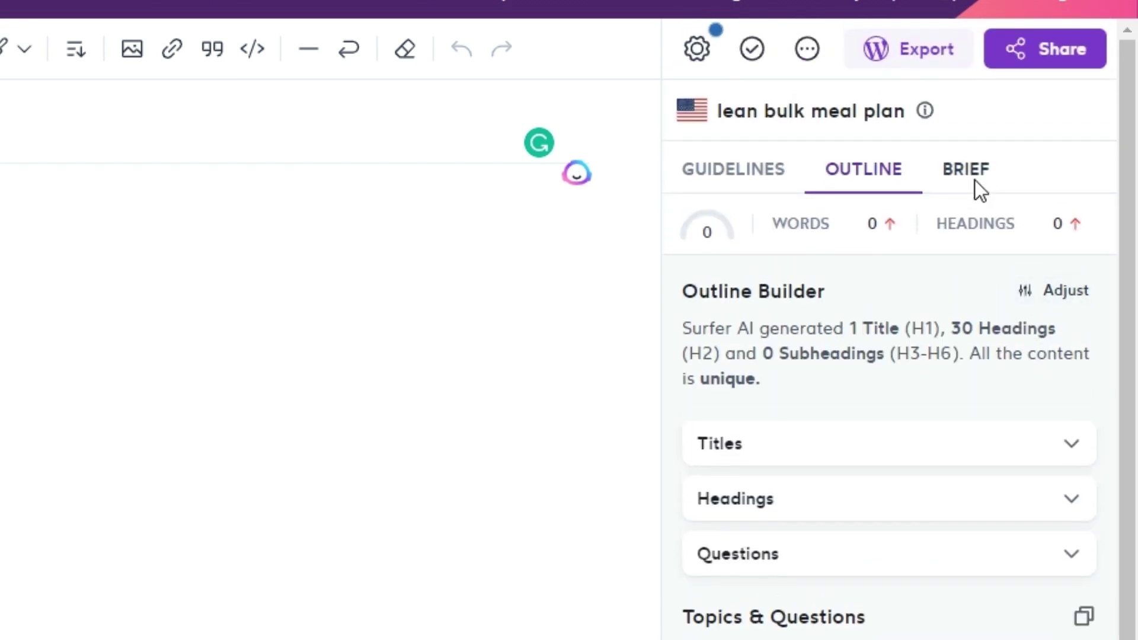
left_click(974, 181)
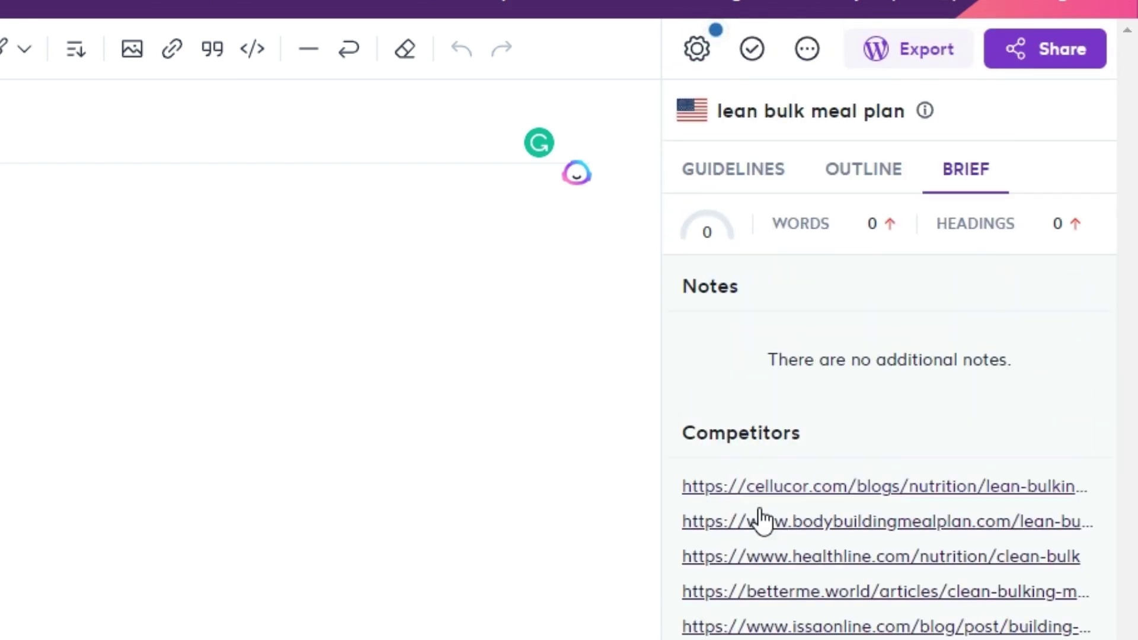
left_click(870, 170)
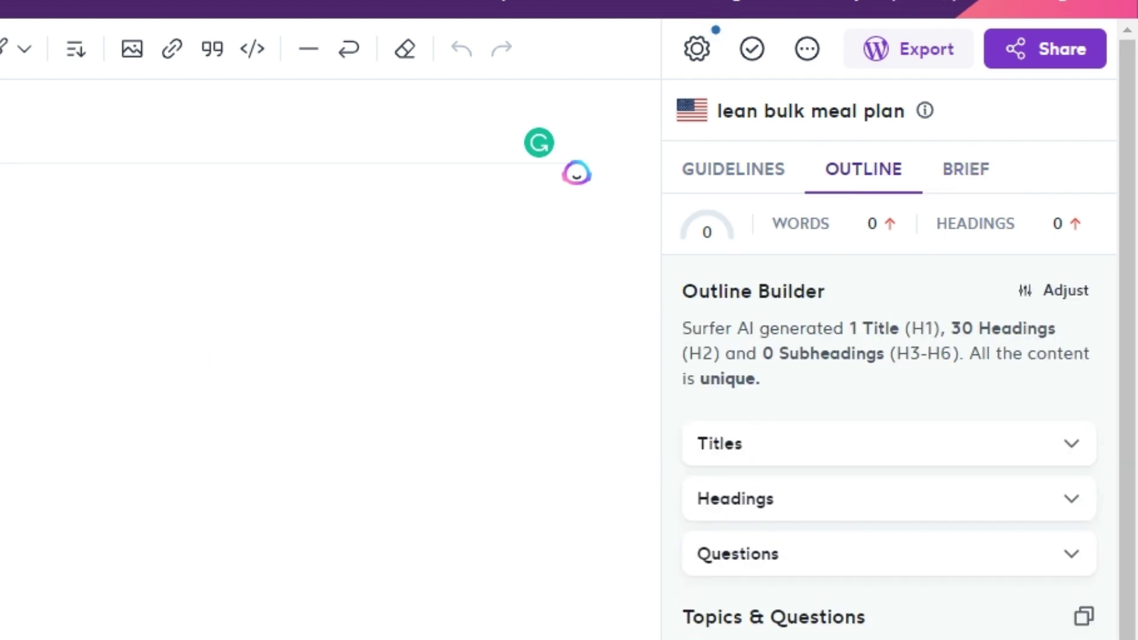
left_click(81, 245)
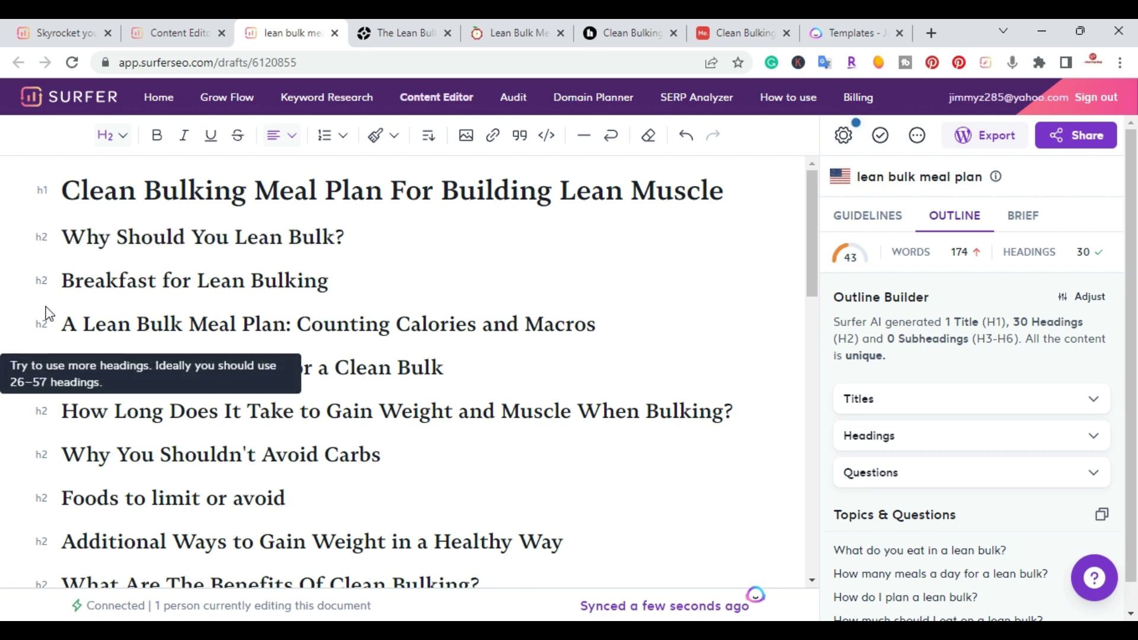
scroll(143, 320, "down", 5)
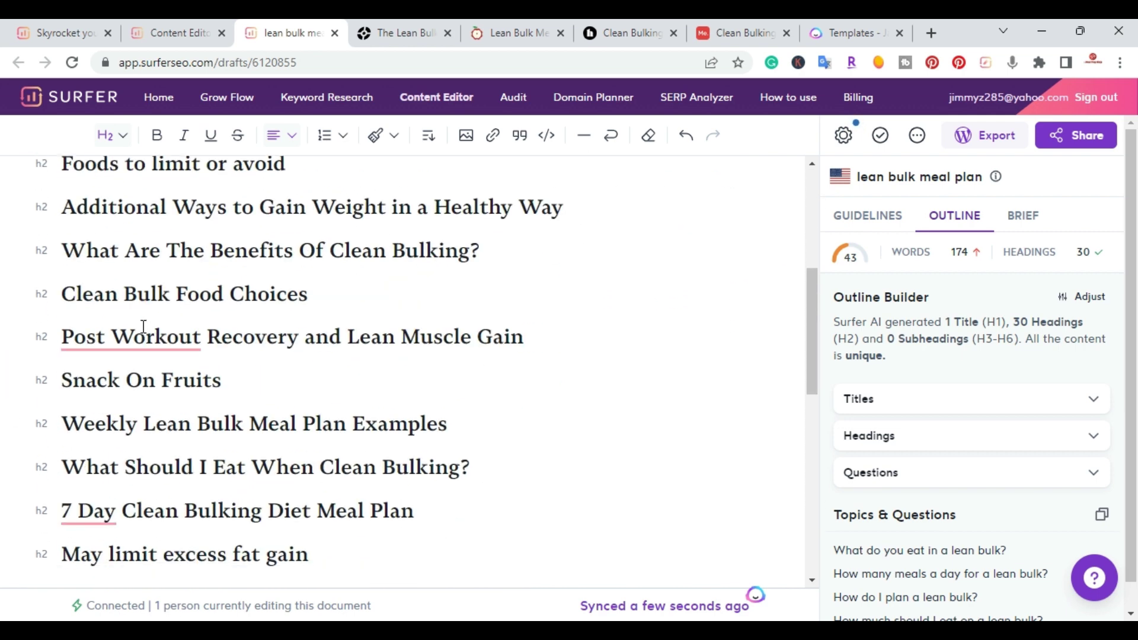
scroll(144, 427, "down", 3)
scroll(151, 447, "down", 7)
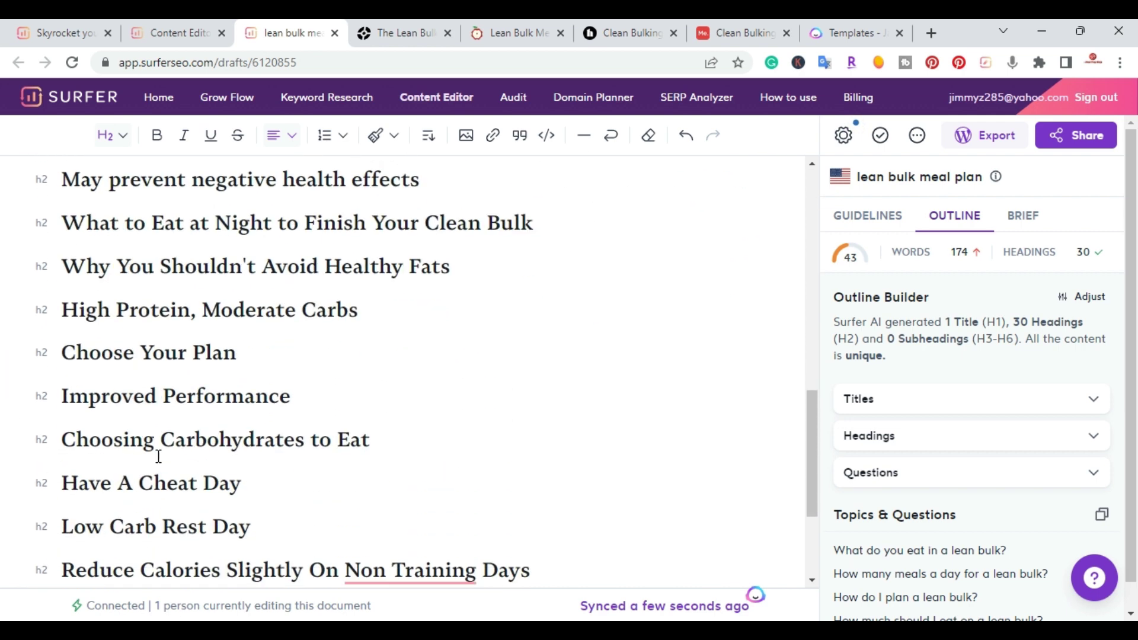
scroll(173, 291, "up", 15)
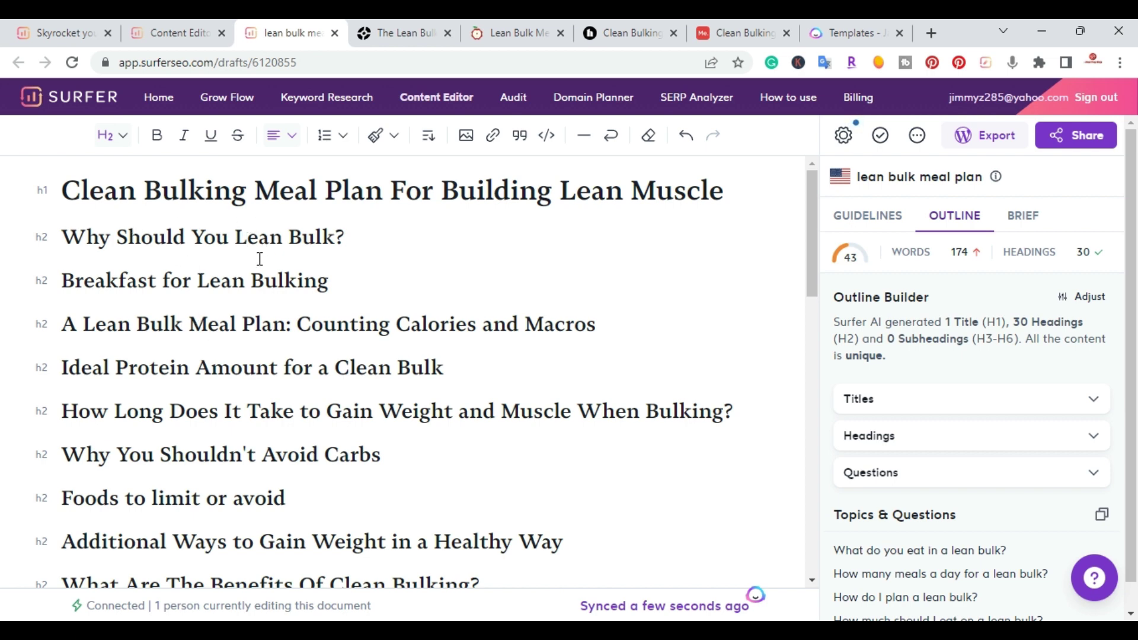
scroll(213, 439, "down", 5)
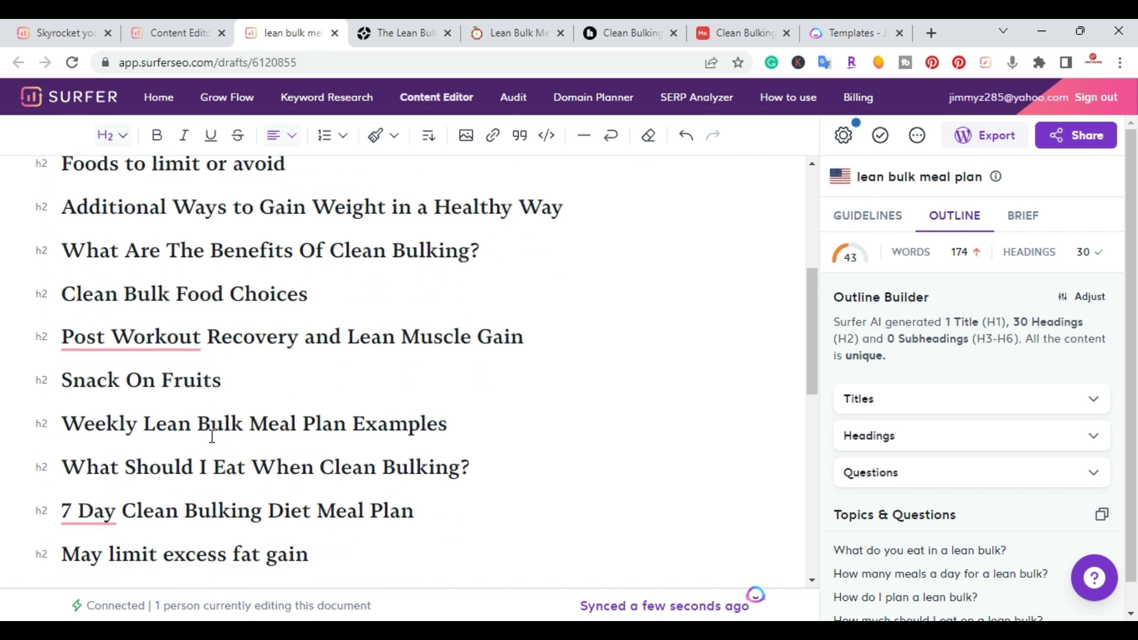
scroll(206, 407, "down", 8)
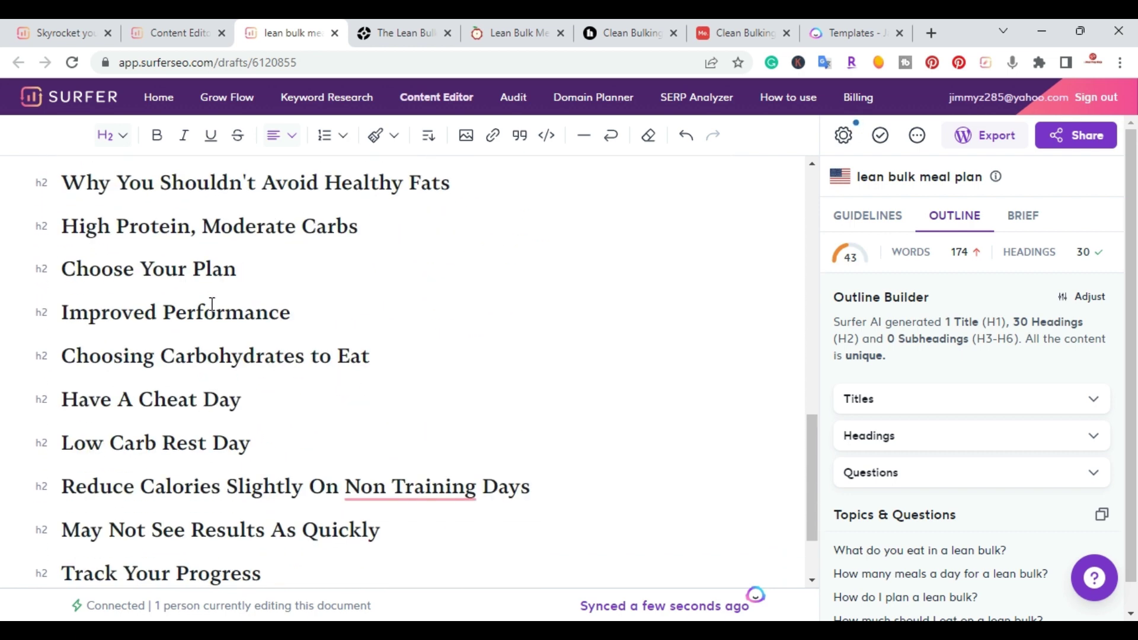
scroll(212, 304, "down", 2)
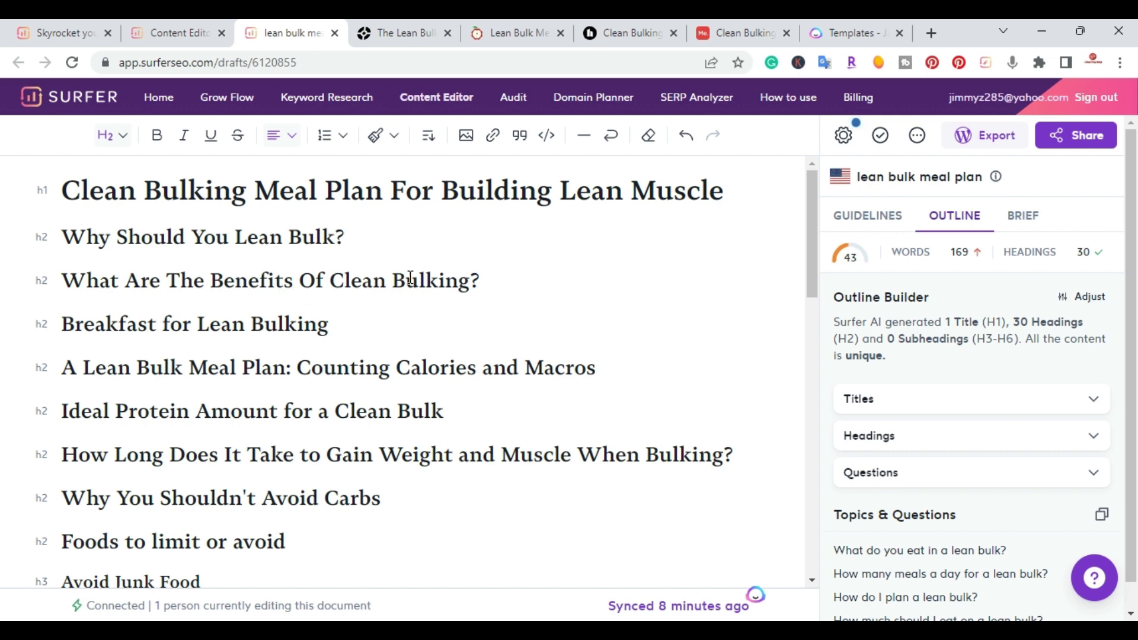
Show the Guidelines panel with the 43/100 Content Score and Content Structure targets.
left_click(874, 218)
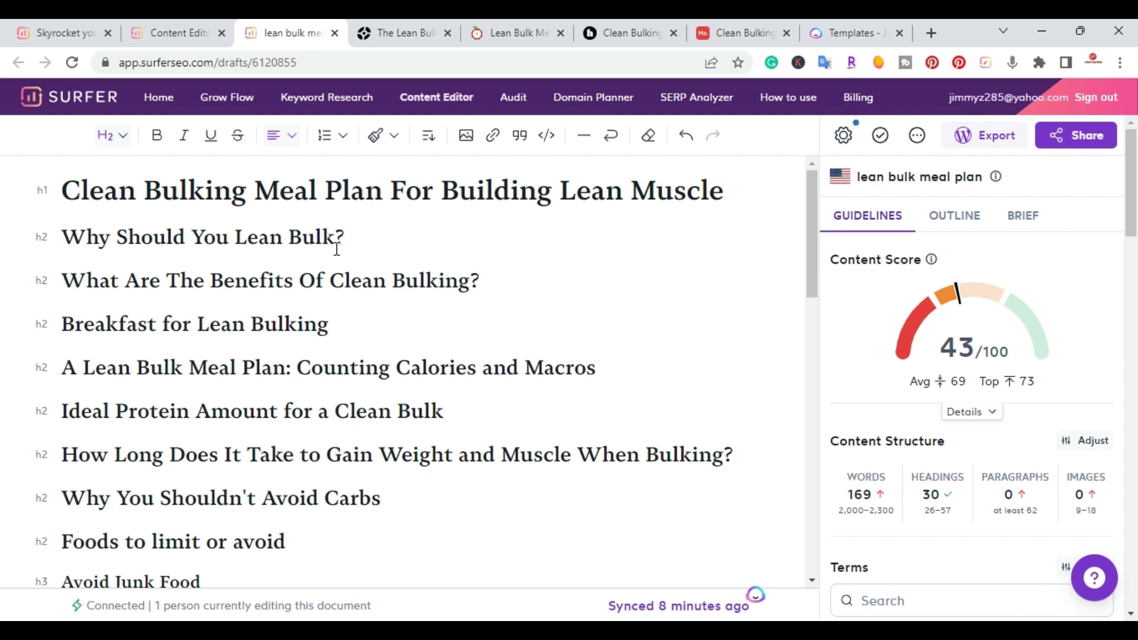
Create an Untitled Jasper document via Documents > Start from scratch, then reopen the Surfer draft.
left_click(842, 33)
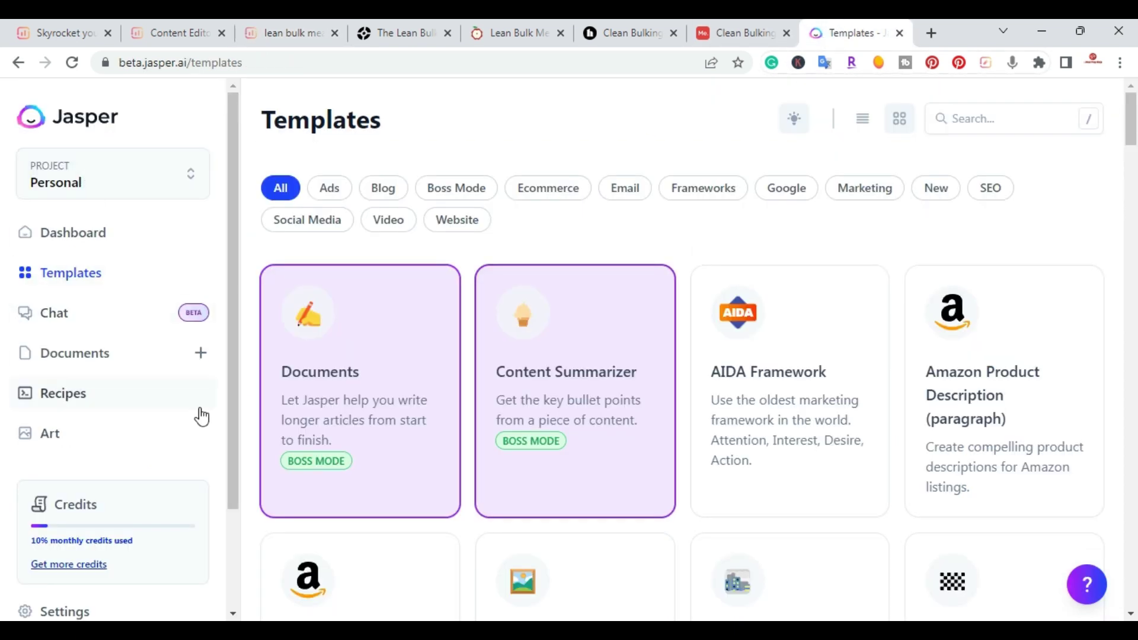
left_click(334, 407)
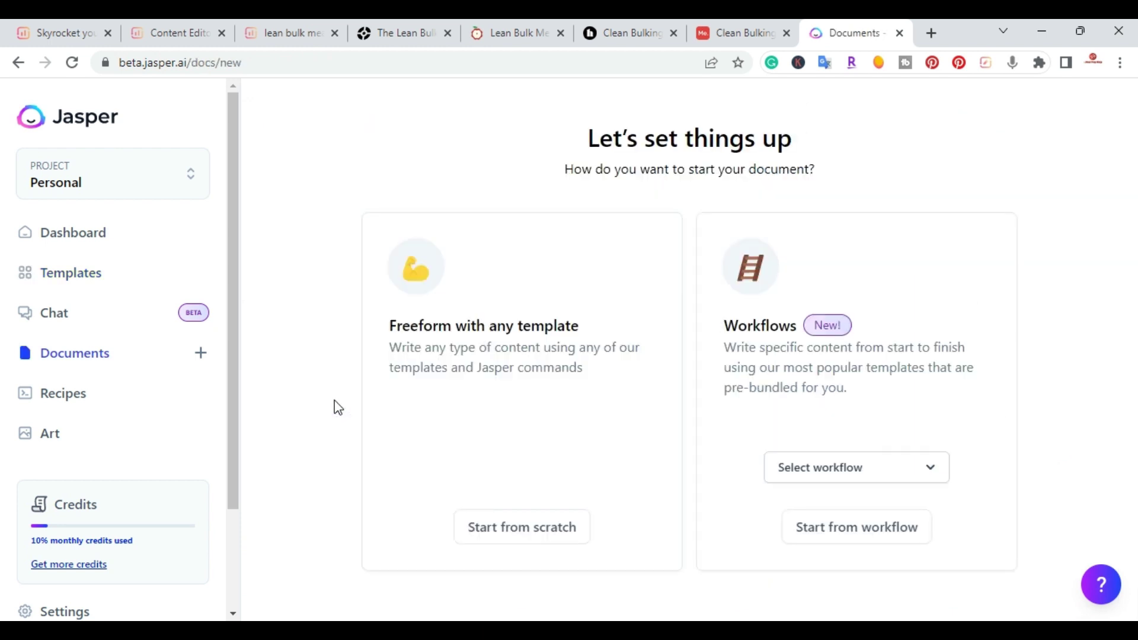
left_click(491, 539)
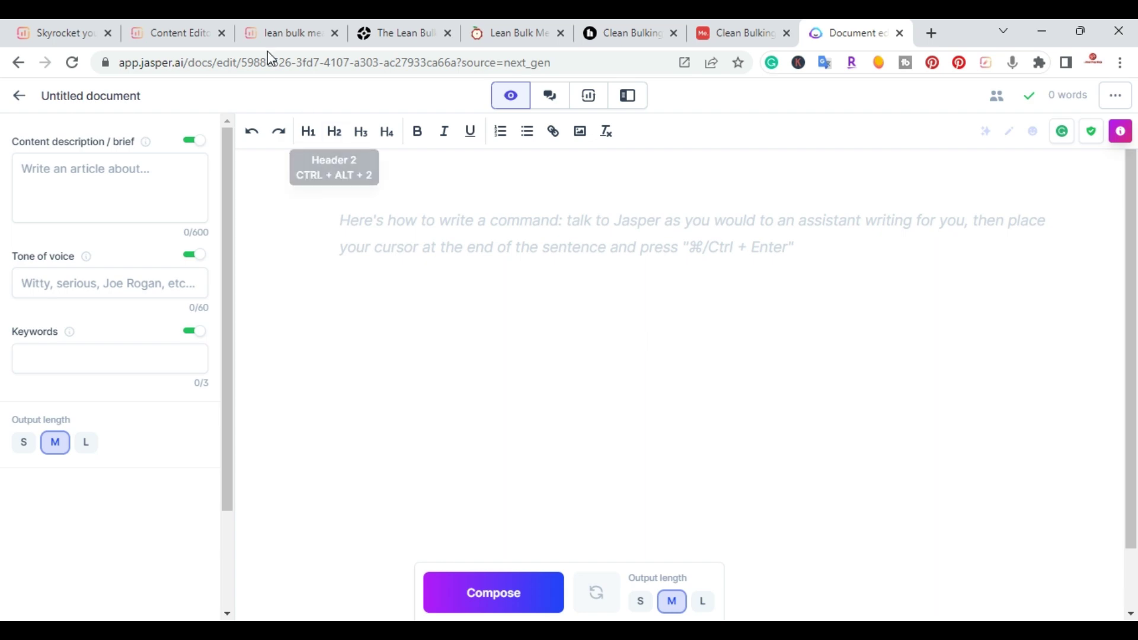
left_click(203, 29)
left_click(291, 35)
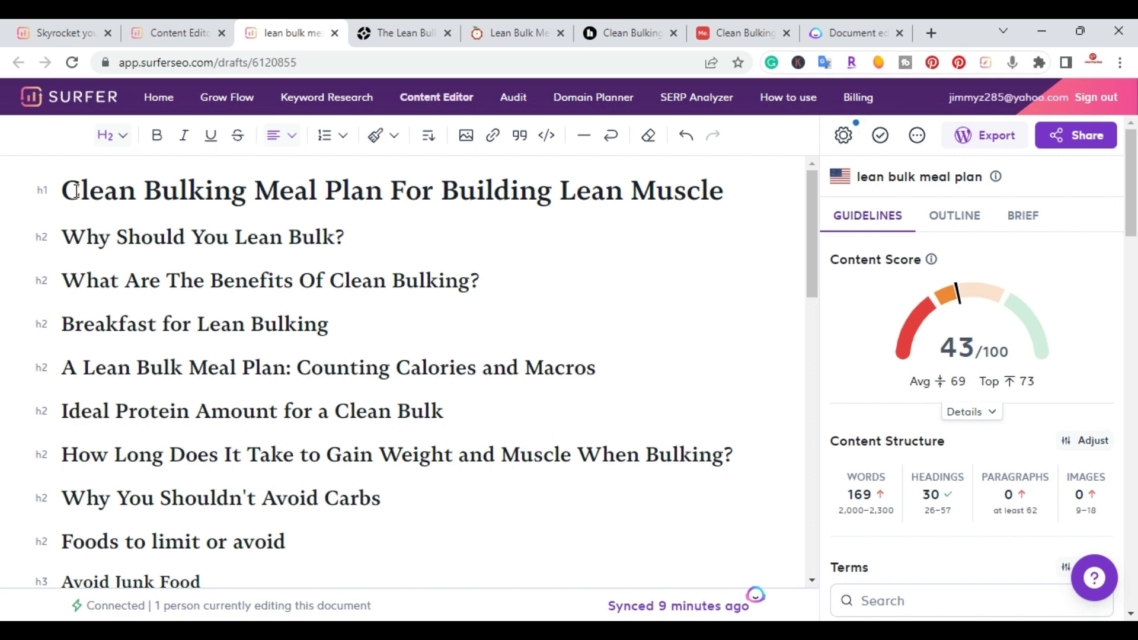
Copy every outline heading from the H1 through Final Thoughts into the Jasper document.
left_click_drag(70, 191, 299, 560)
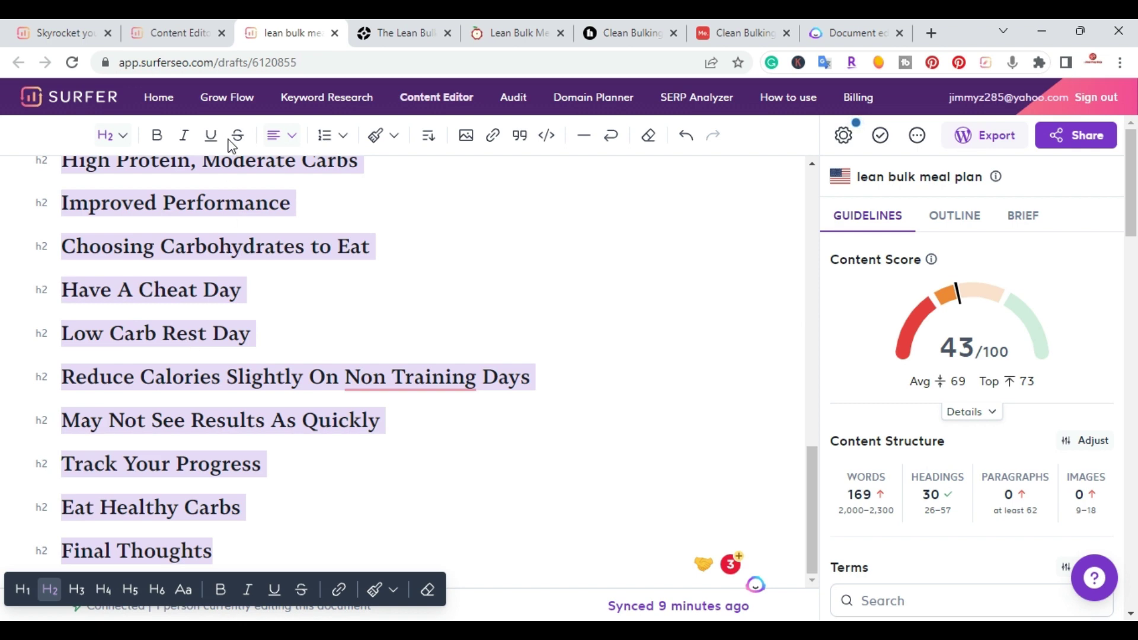
left_click(835, 34)
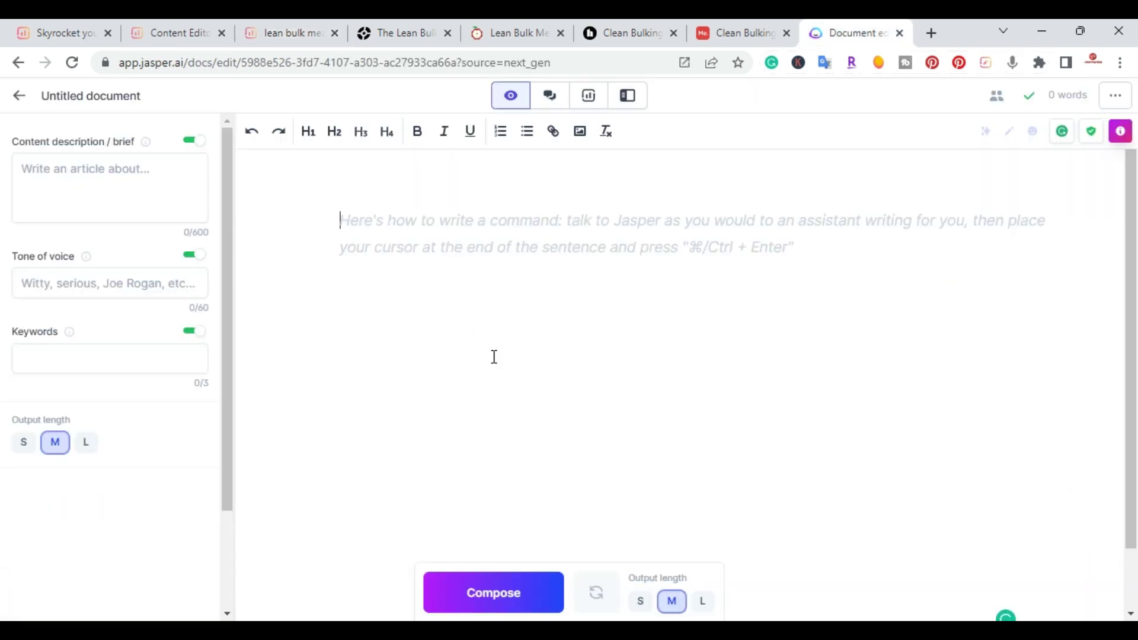
type("May prevent negative health effects What to Eat at Night to Finish Your Clean Bulk Why You Shouldn't Avoid Healthy Fats High Protein, Moderate Carbs Improved Performance Choosing Carbohydrates to Eat Have A Cheat Day Low Carb Rest Day Reduce Calories Slightly On Non Training Days May Not See Results As Quickly Track Your Progress Eat Healthy Carbs Final Thoughts")
scroll(695, 329, "up", 1)
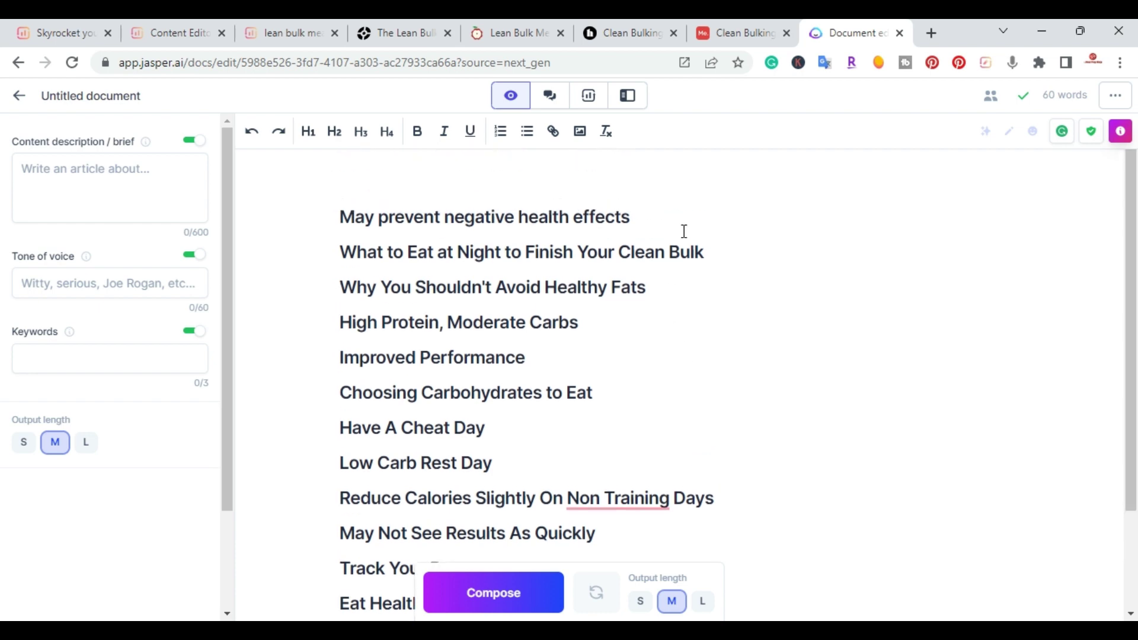
Enable SEO mode, connect the 'lean bulk meal plan' Content Editor, and reload to show 43/100.
left_click(596, 101)
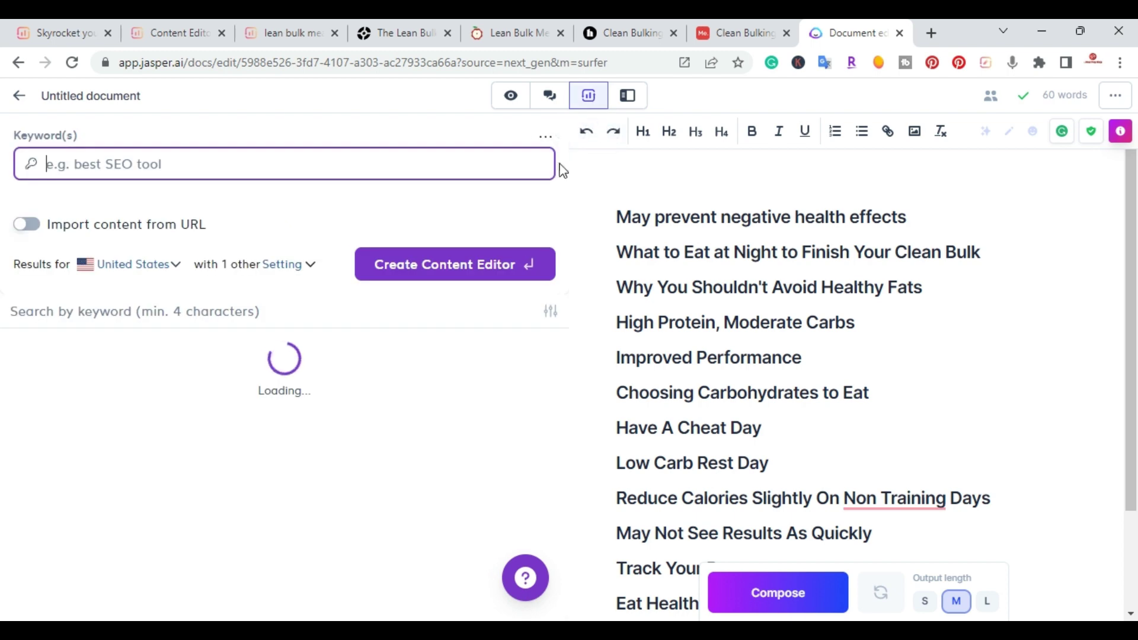
left_click(127, 388)
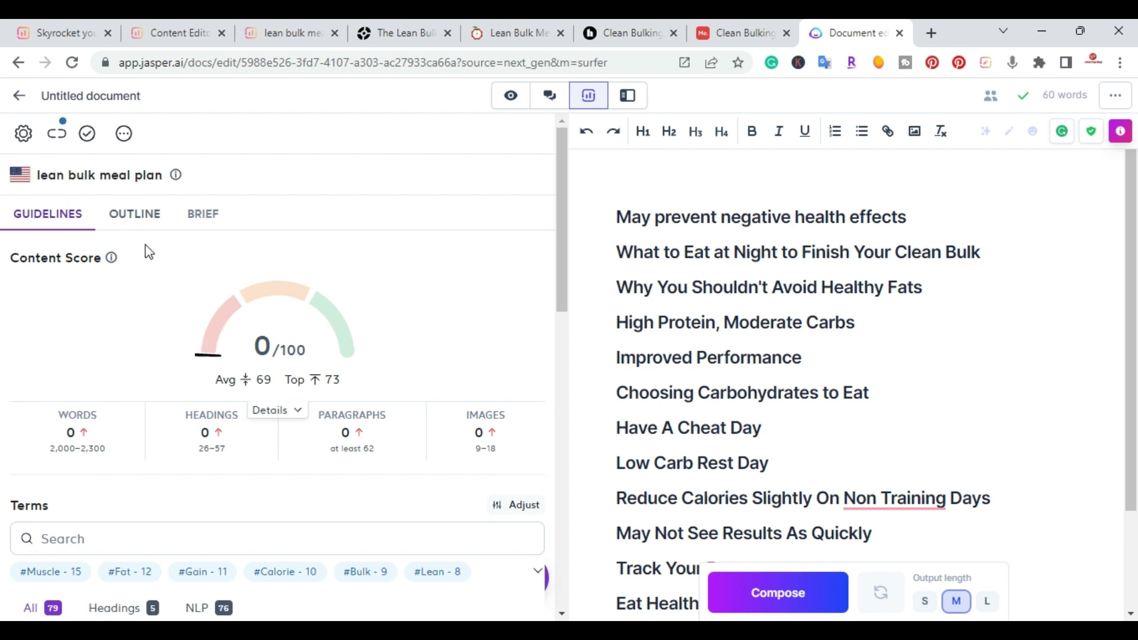
left_click(72, 62)
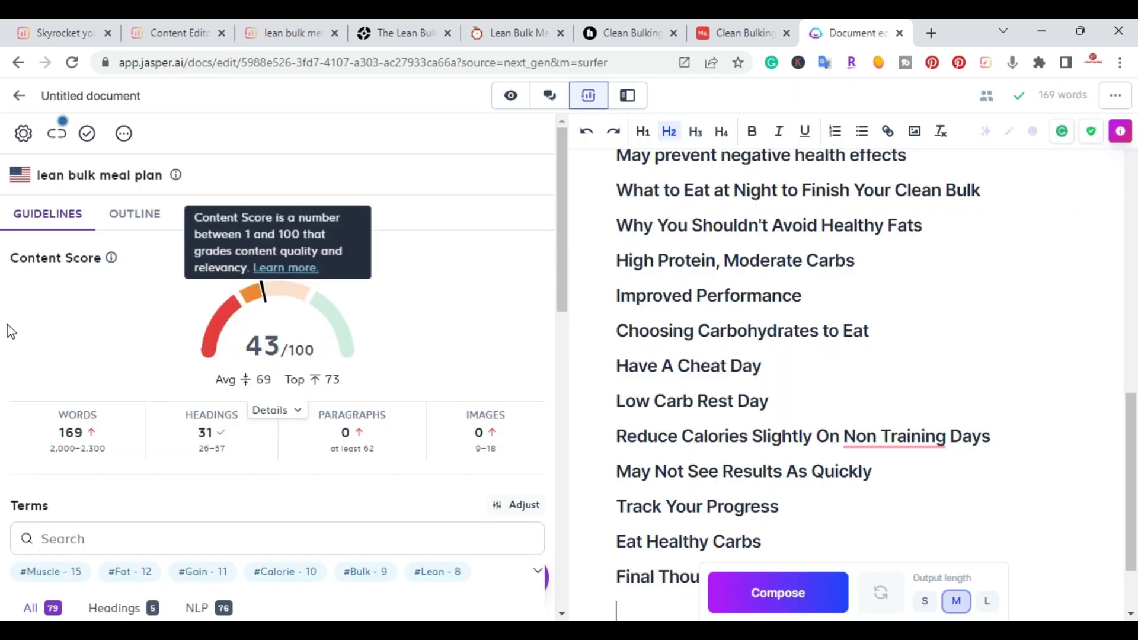
mouse_move(178, 342)
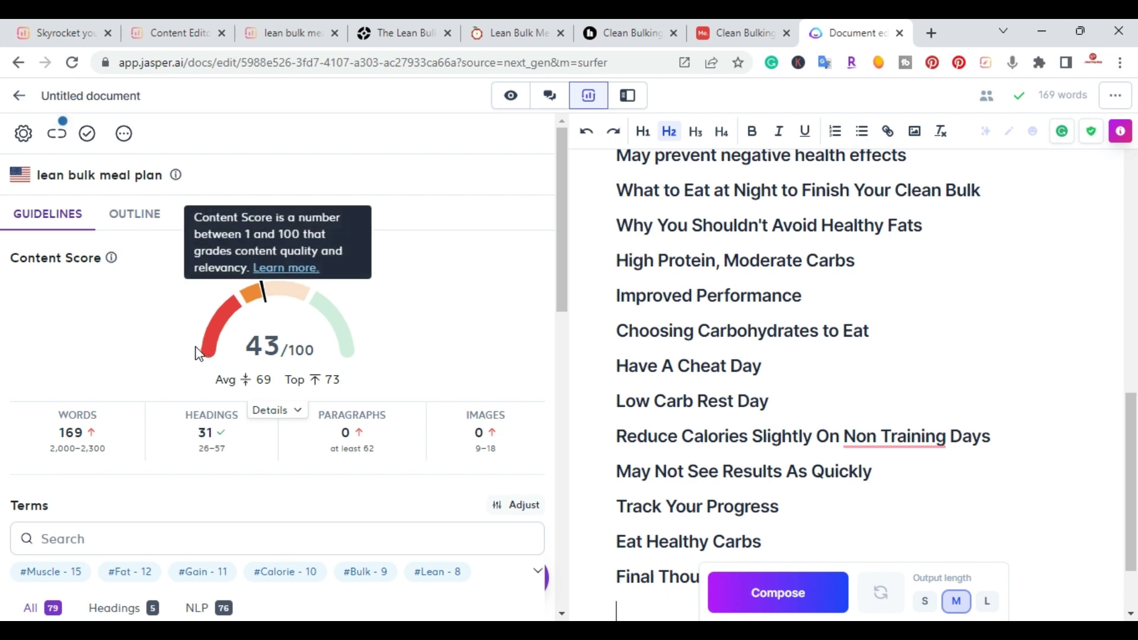
scroll(201, 312, "down", 4)
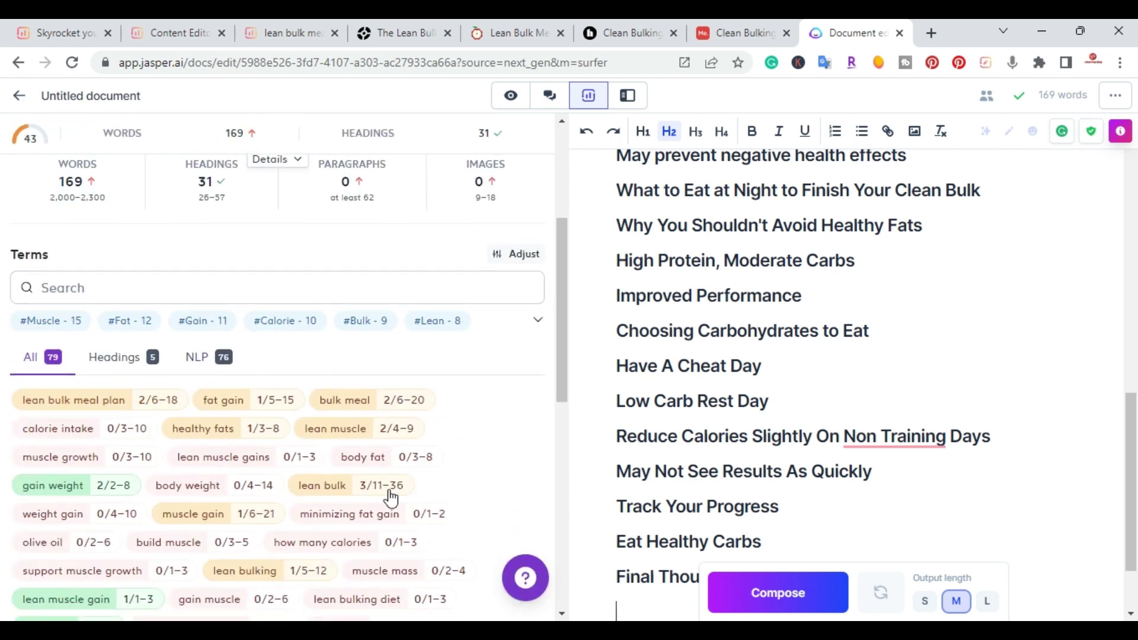
scroll(394, 431, "up", 5)
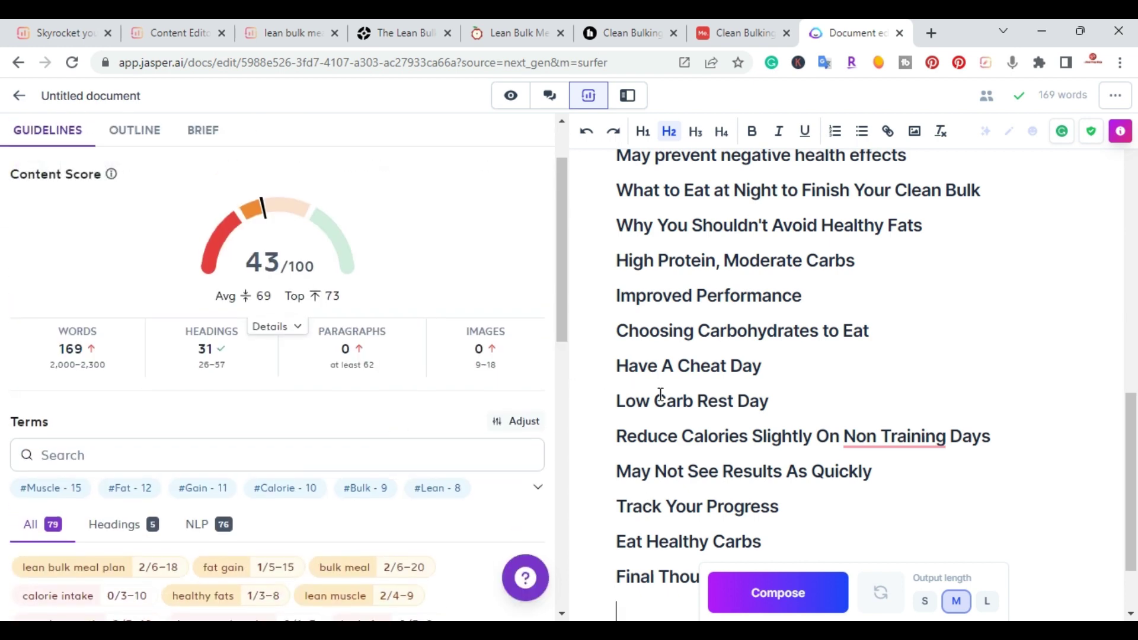
scroll(741, 392, "up", 5)
scroll(825, 329, "up", 7)
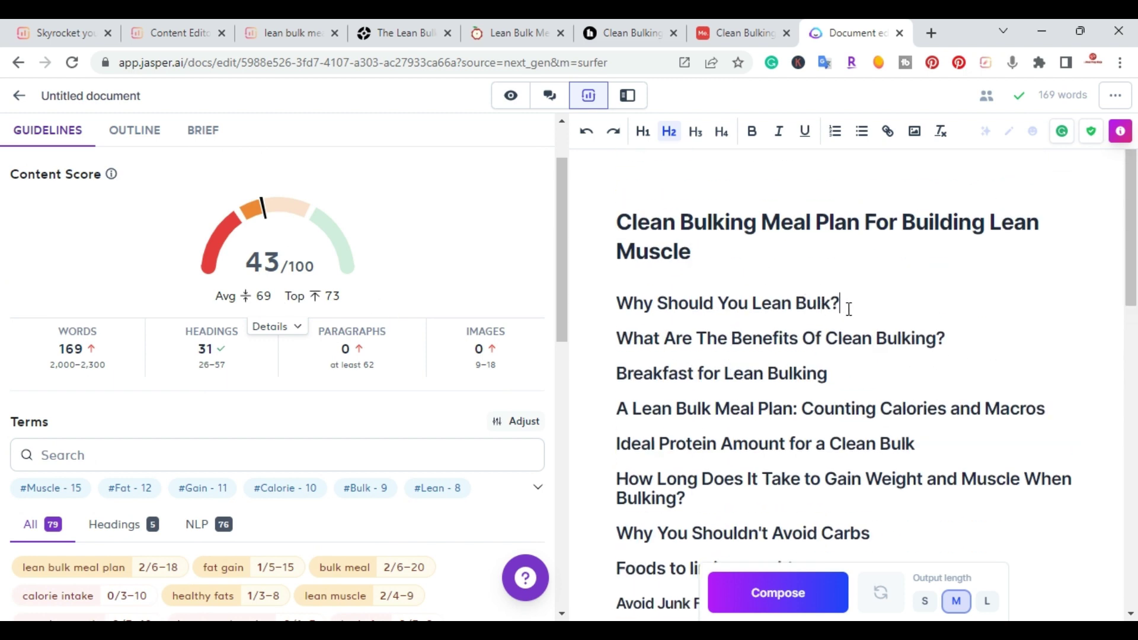
Compose body paragraphs under the headings, then reload to refresh the Surfer score to 75/100.
key("Return")
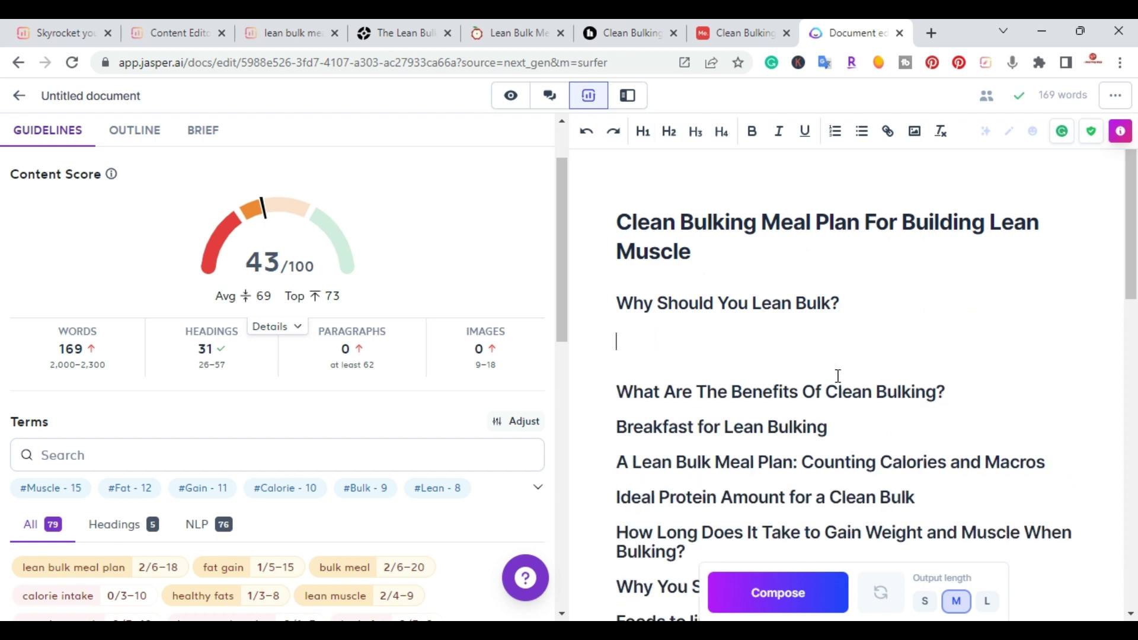
left_click(781, 595)
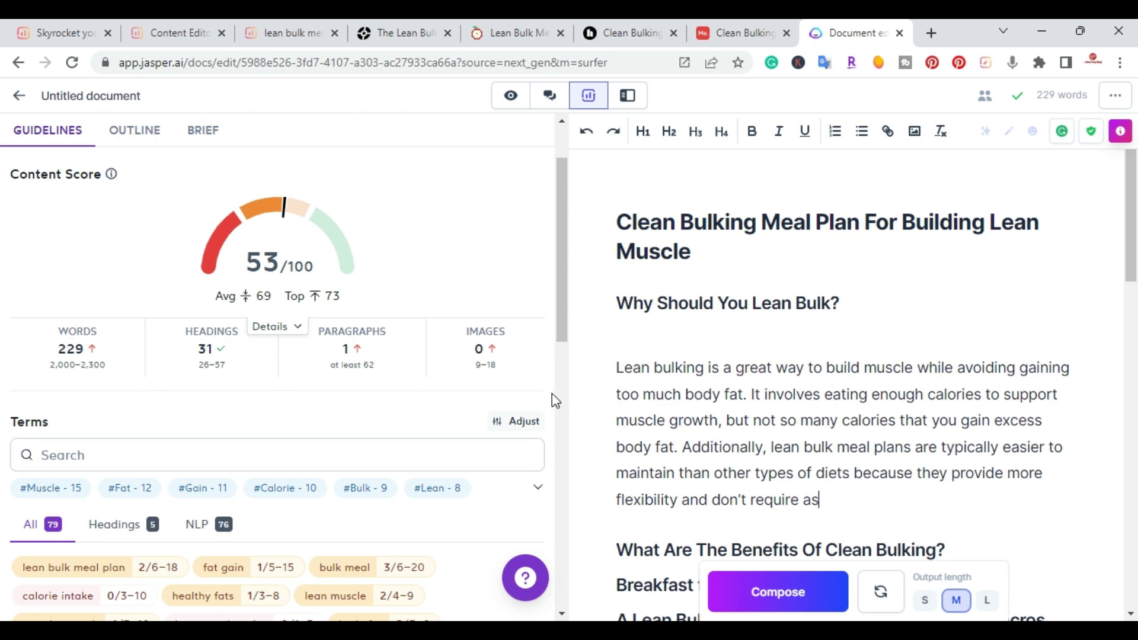
left_click(72, 62)
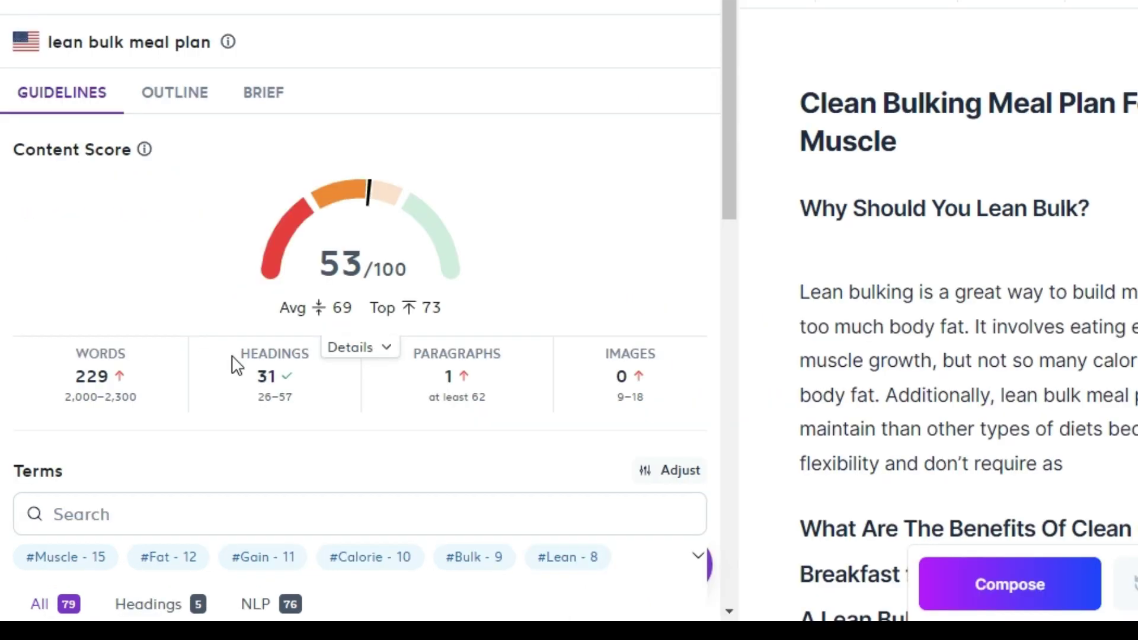
mouse_move(320, 274)
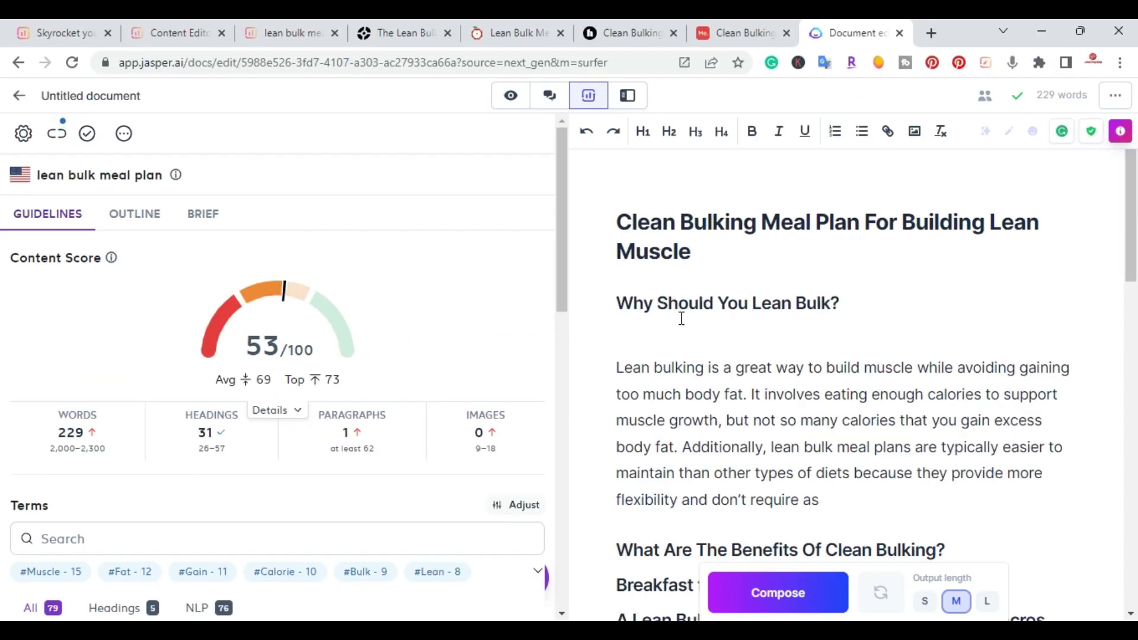
scroll(470, 432, "down", 5)
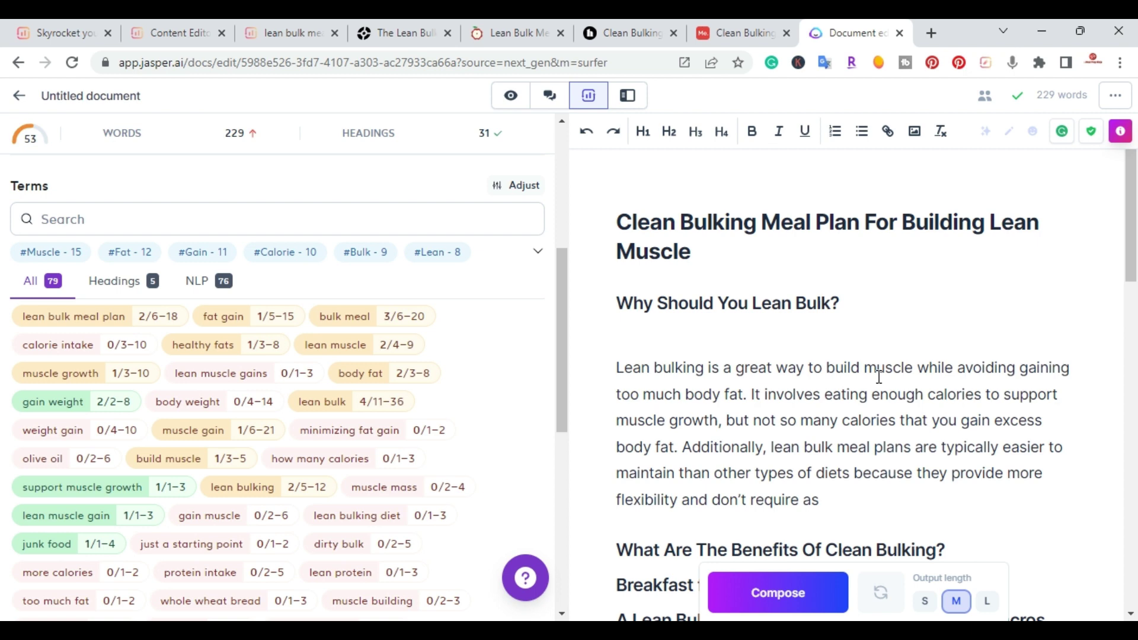
scroll(451, 335, "up", 5)
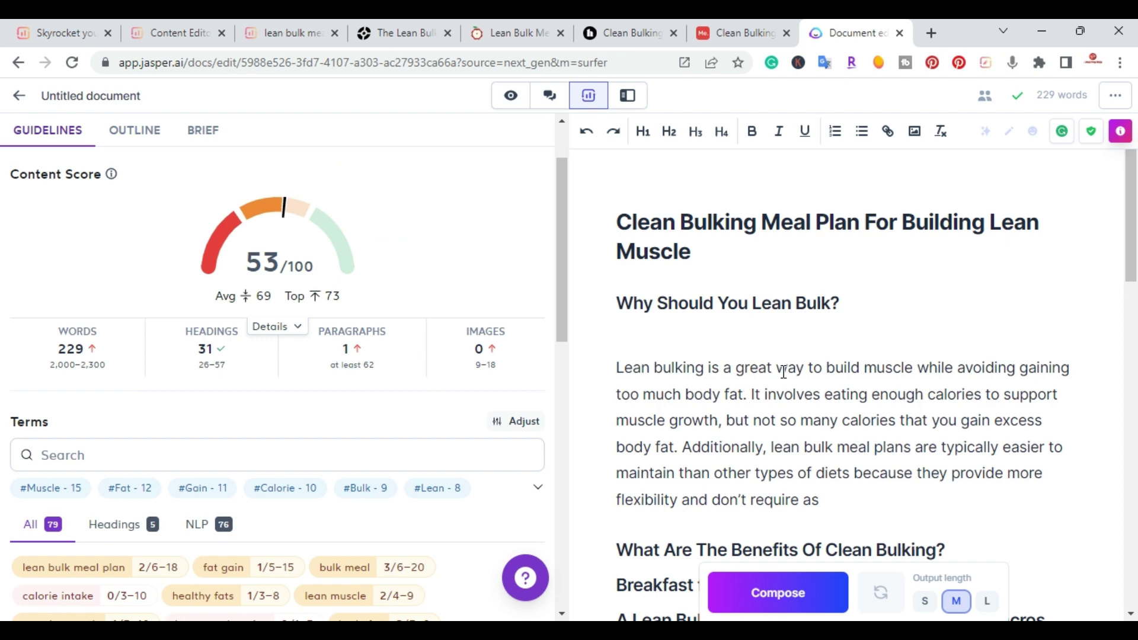
scroll(786, 362, "down", 3)
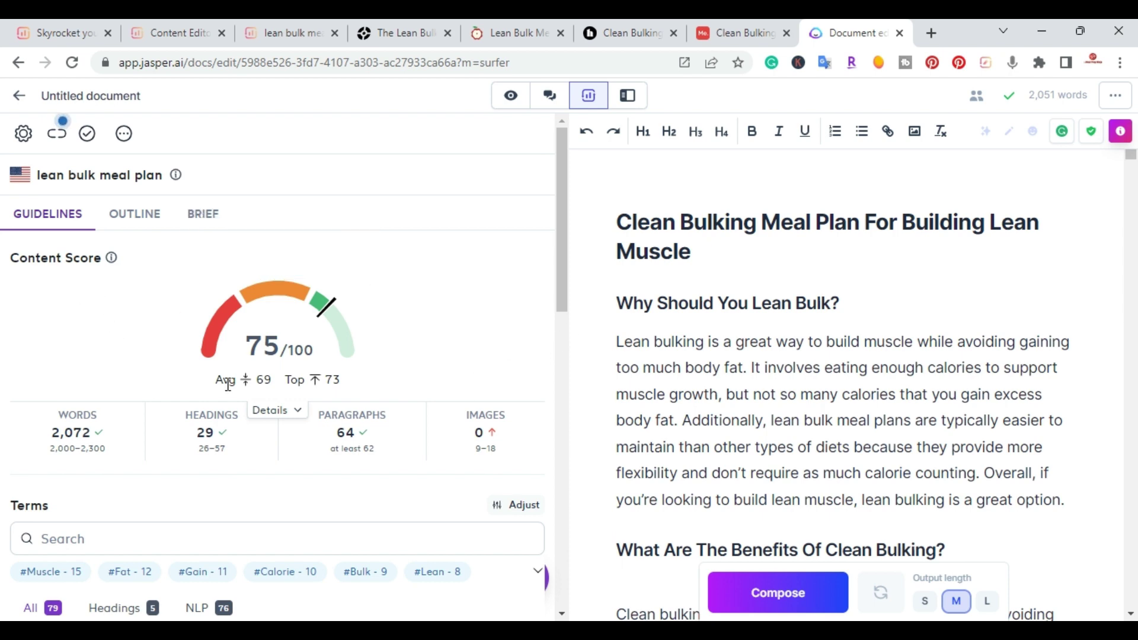
mouse_move(288, 354)
mouse_move(65, 428)
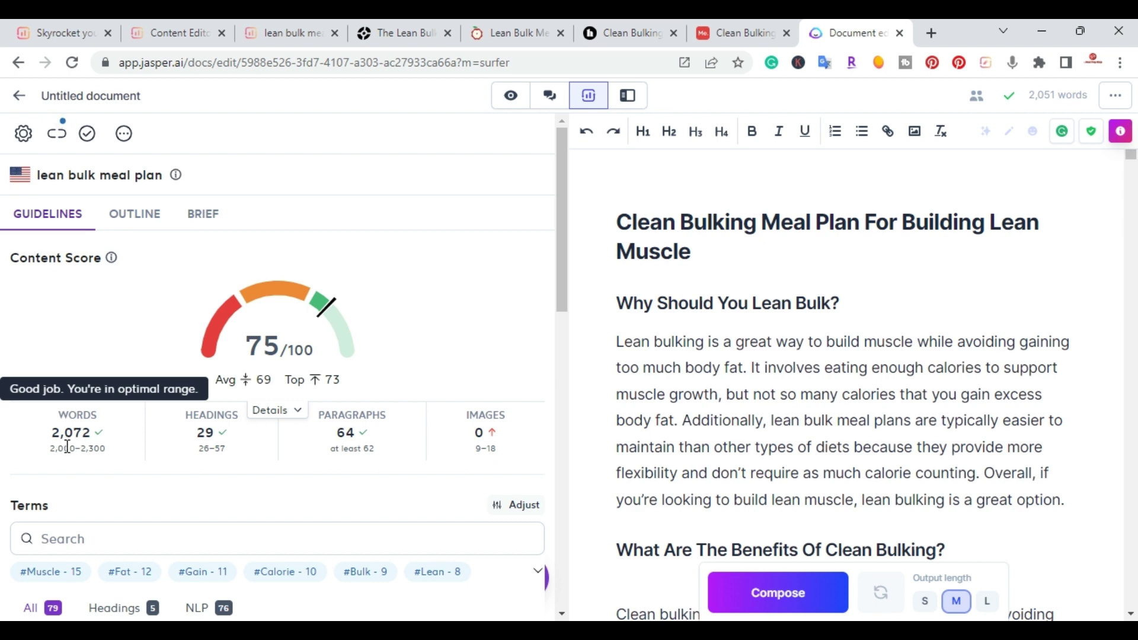
mouse_move(161, 449)
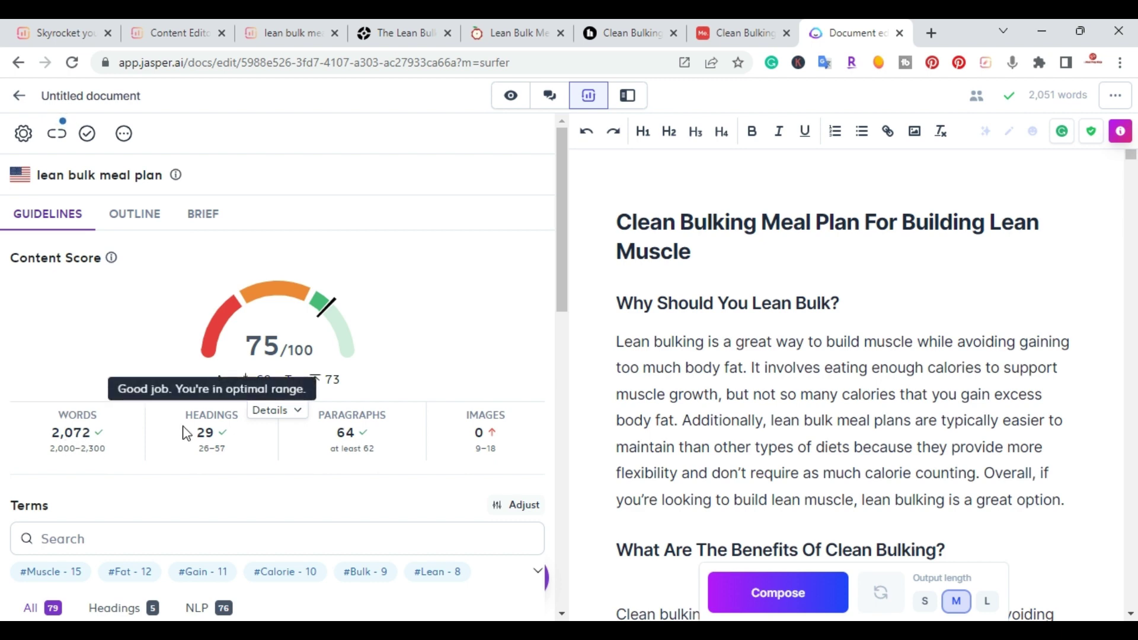
mouse_move(355, 444)
mouse_move(121, 451)
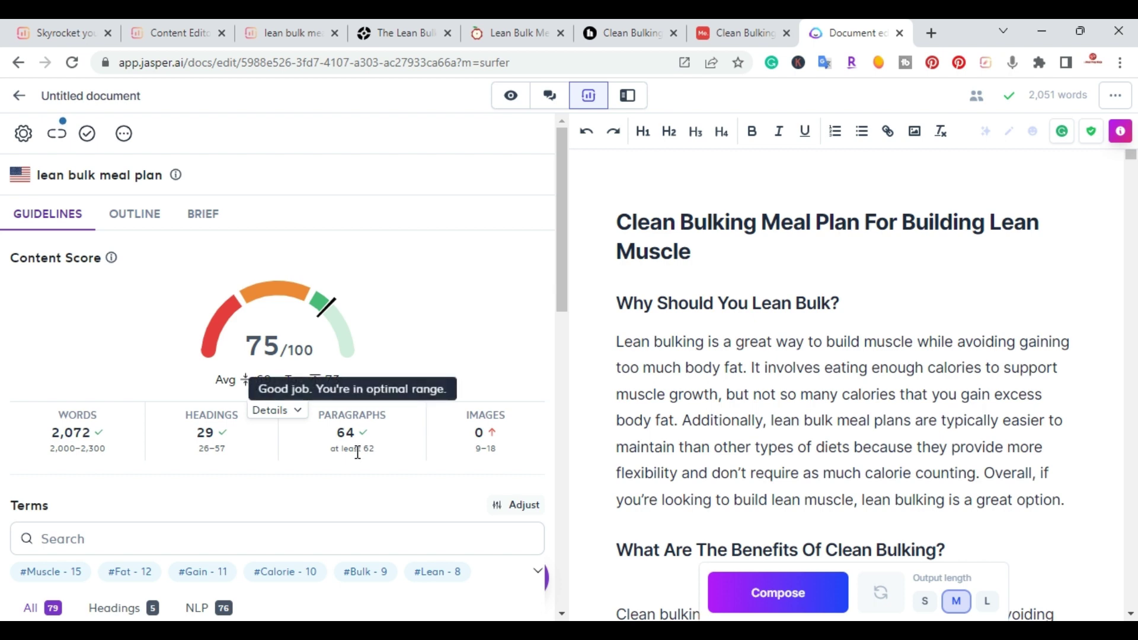
mouse_move(484, 437)
mouse_move(310, 337)
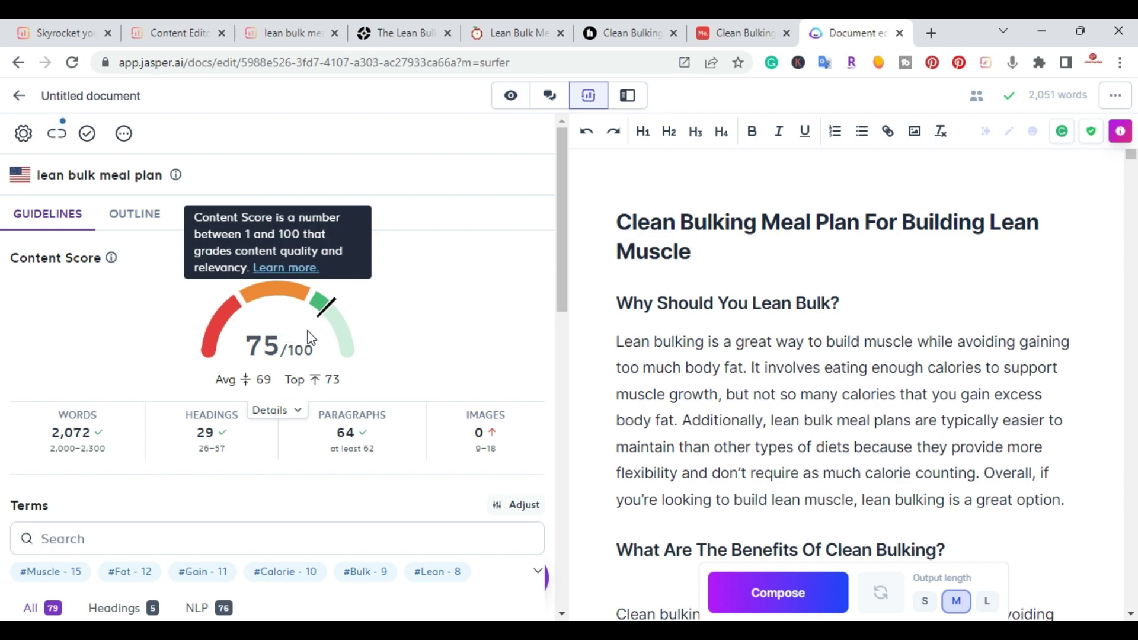
scroll(767, 320, "down", 15)
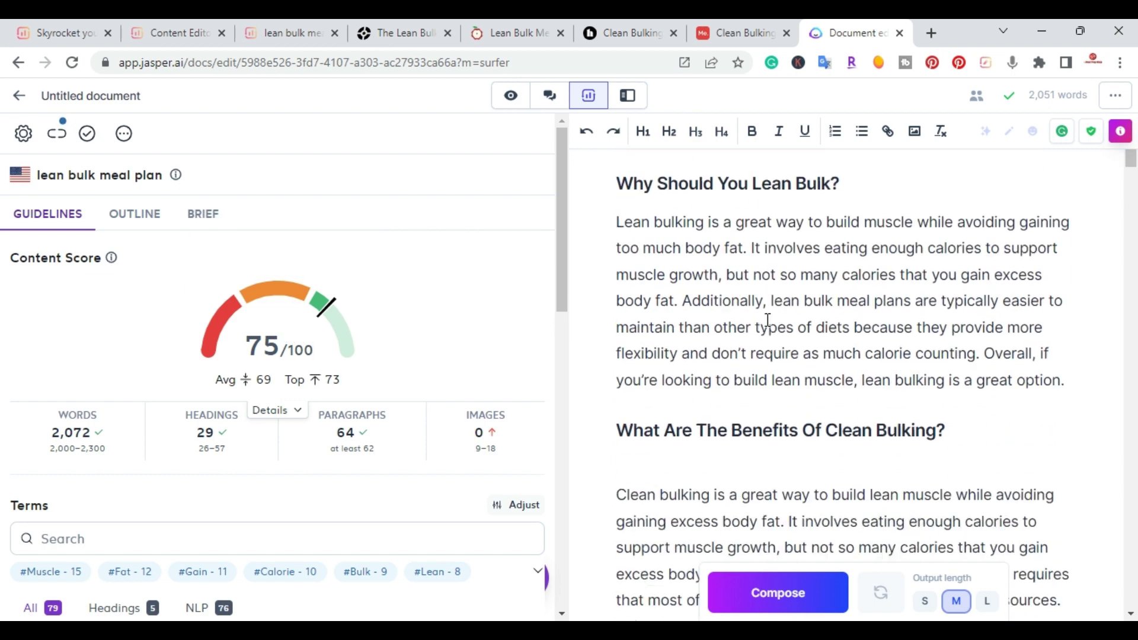
scroll(767, 320, "down", 15)
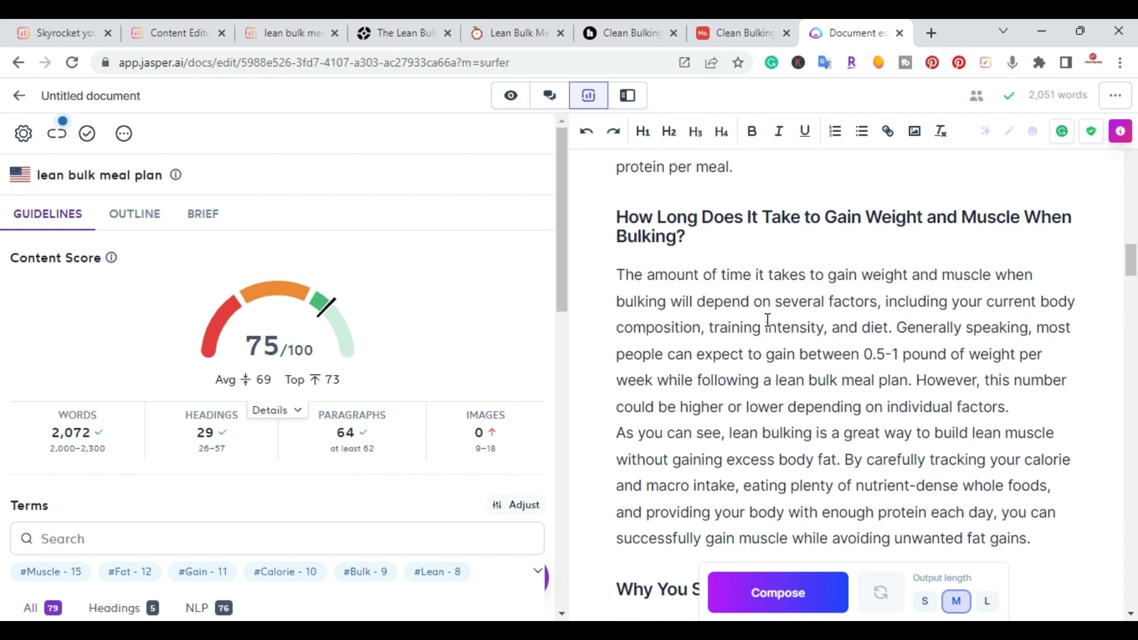
scroll(767, 320, "down", 15)
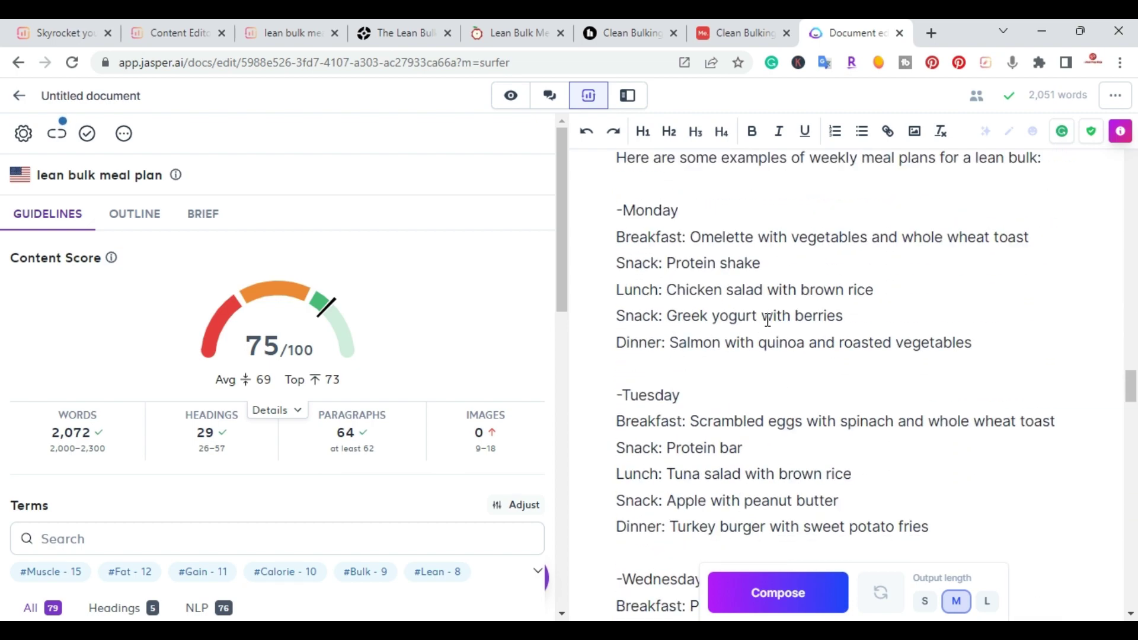
scroll(767, 322, "down", 10)
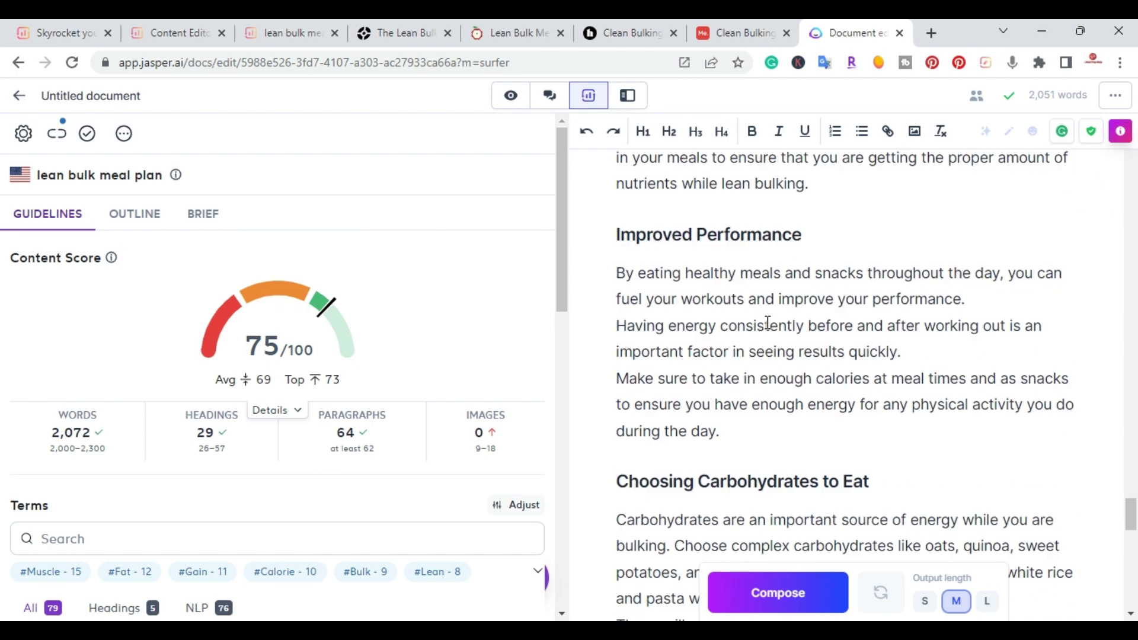
scroll(768, 322, "up", 4)
mouse_move(371, 364)
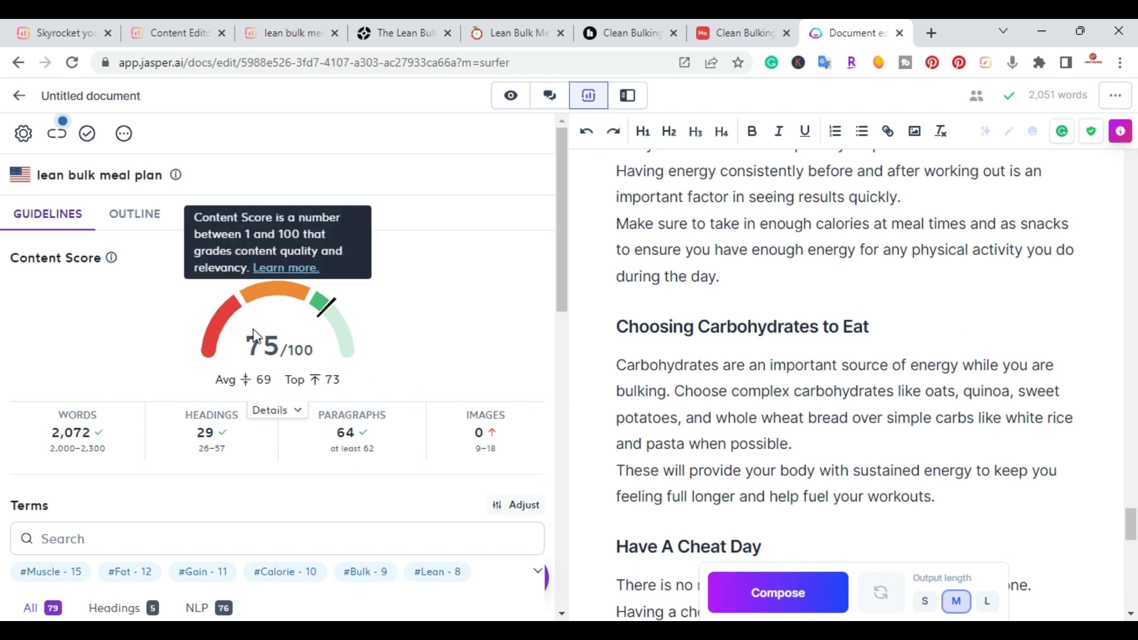
scroll(254, 336, "down", 5)
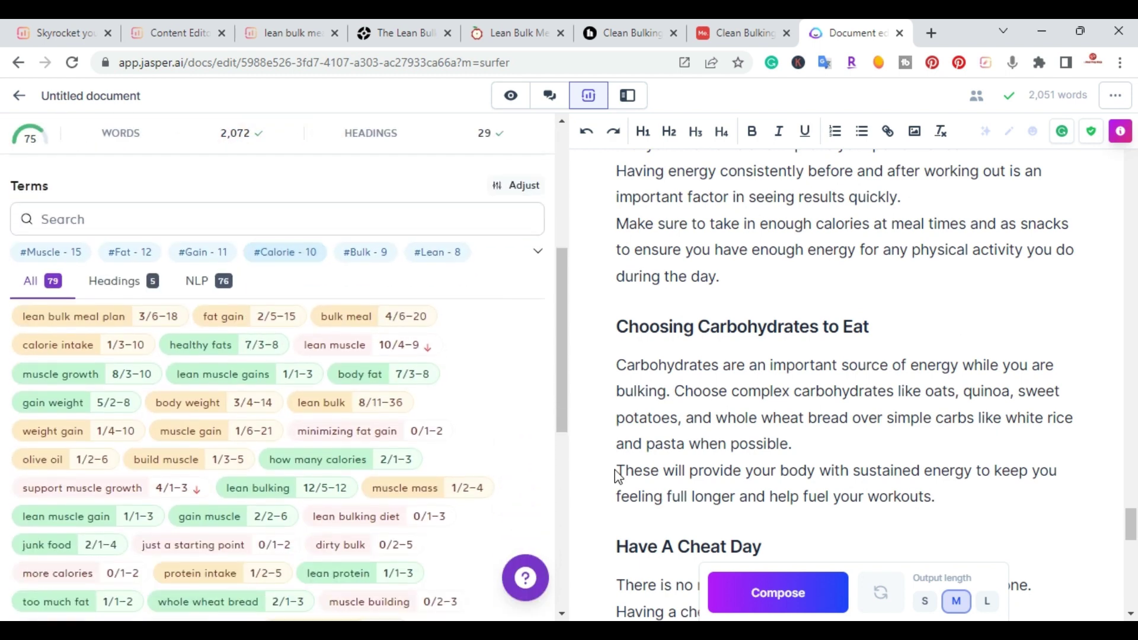
left_click_drag(1133, 545, 1131, 172)
scroll(249, 403, "up", 1)
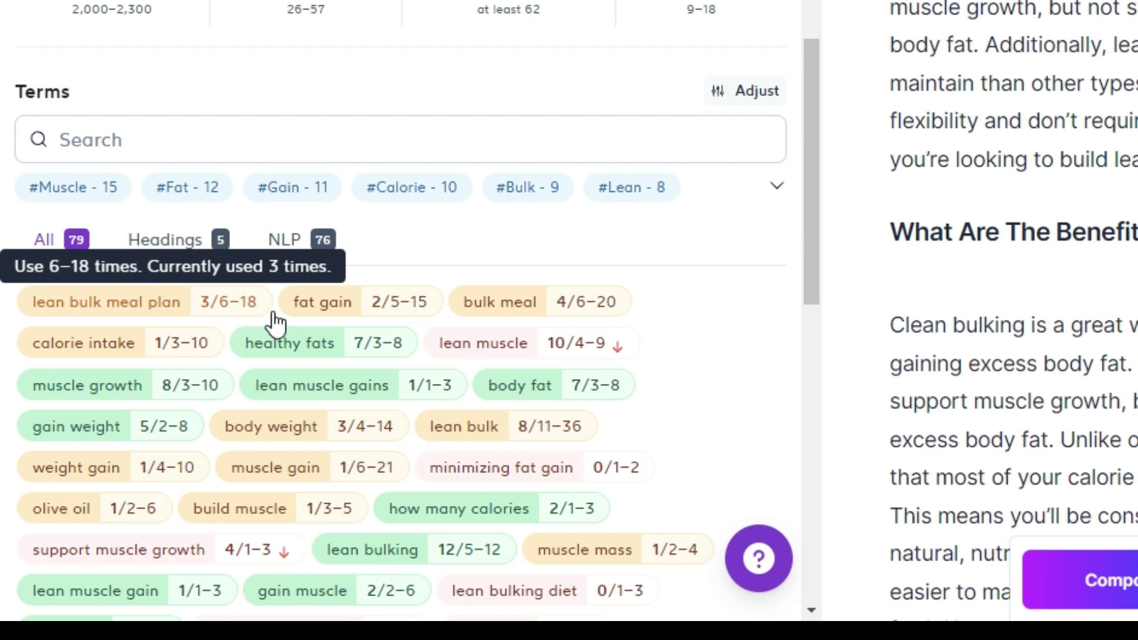
Add an intro line below the H1, then view the article in Surfer's Content Editor at 80/100.
mouse_move(323, 319)
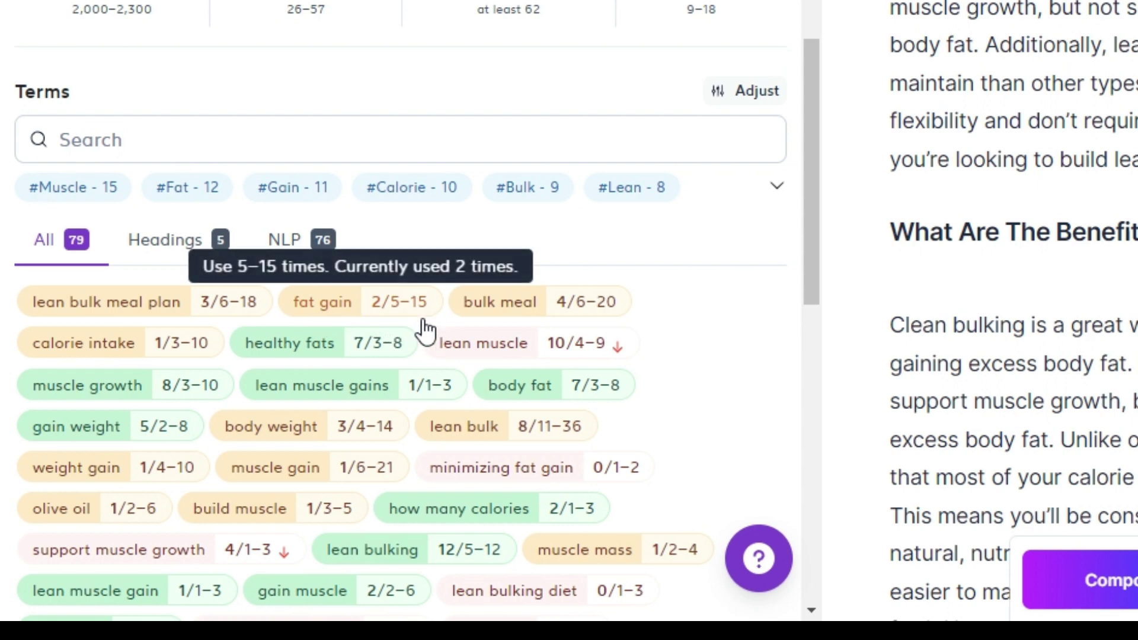
left_click_drag(819, 212, 827, 91)
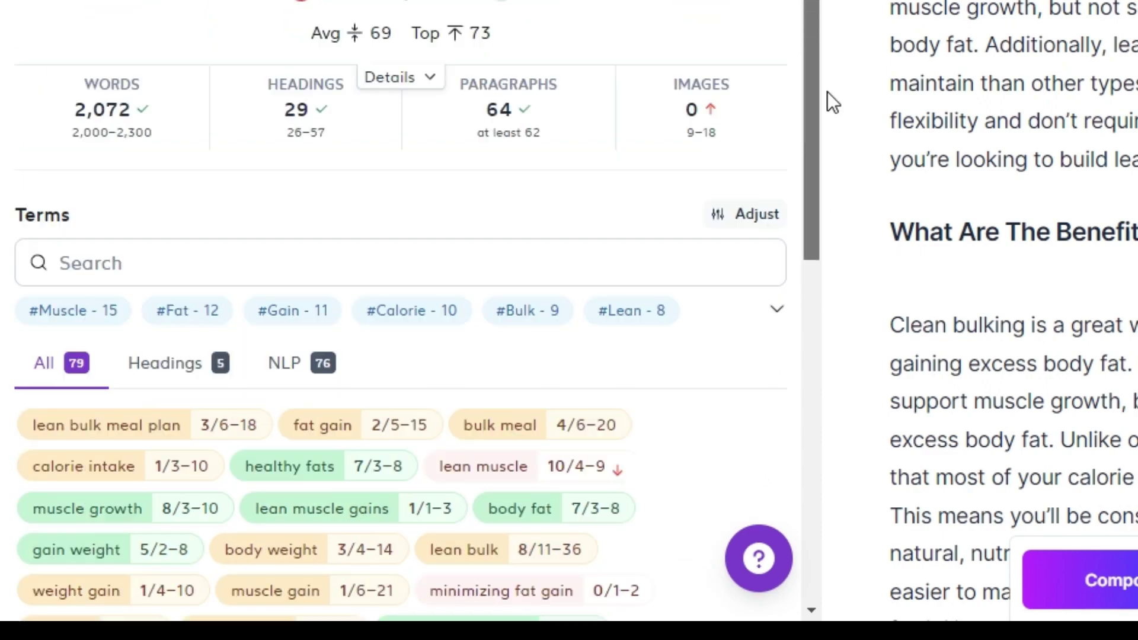
scroll(415, 266, "up", 3)
scroll(660, 352, "up", 3)
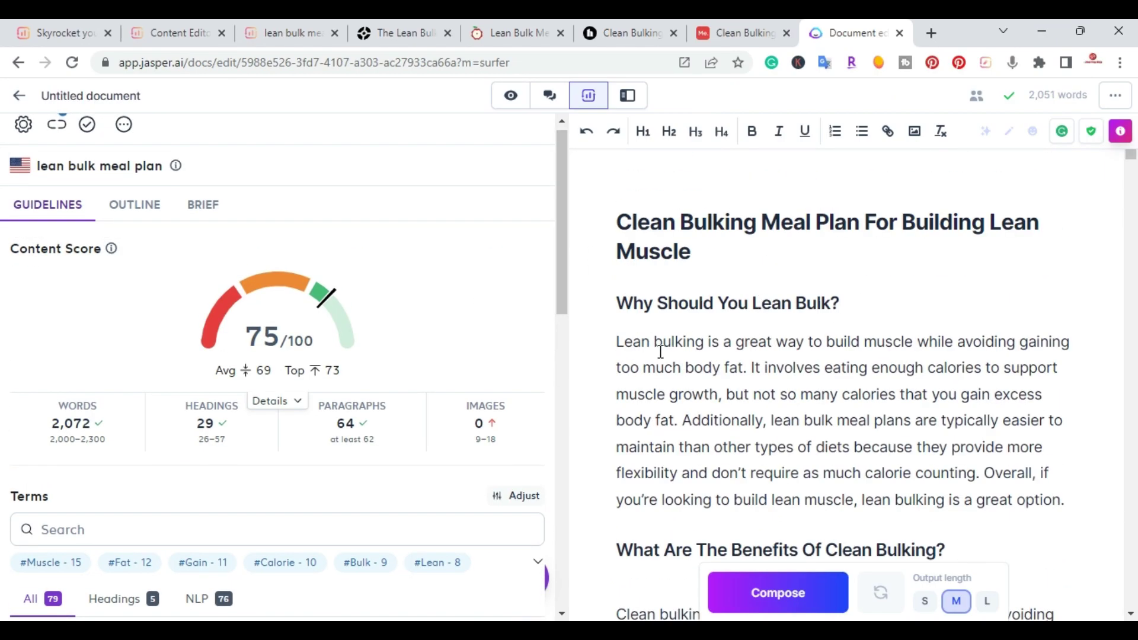
scroll(437, 379, "down", 5)
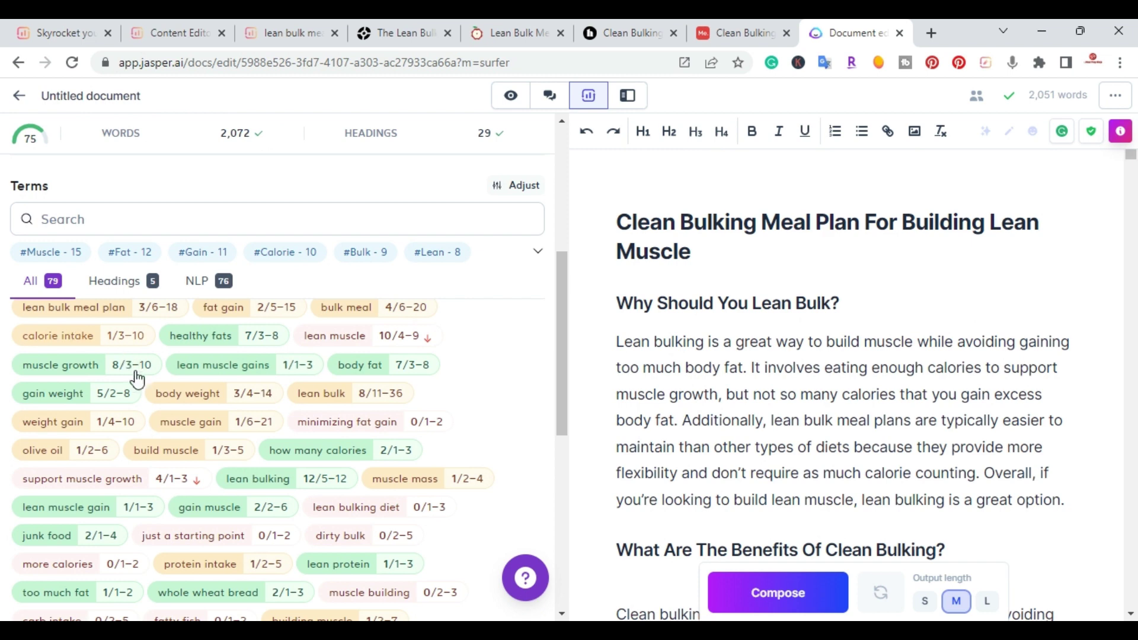
scroll(148, 404, "up", 1)
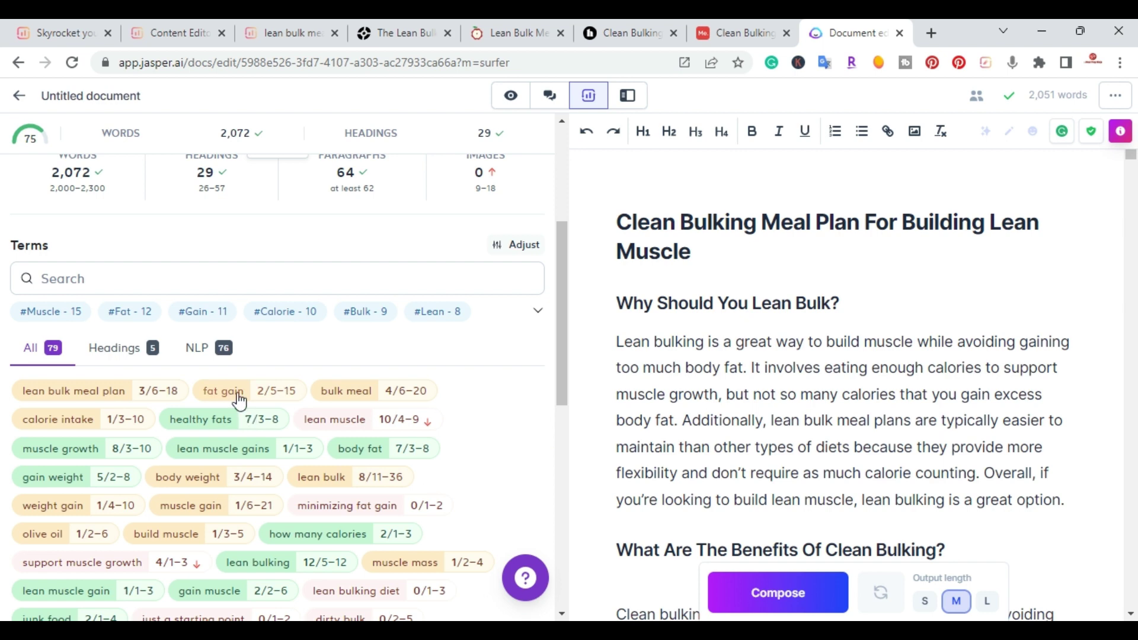
scroll(237, 392, "up", 6)
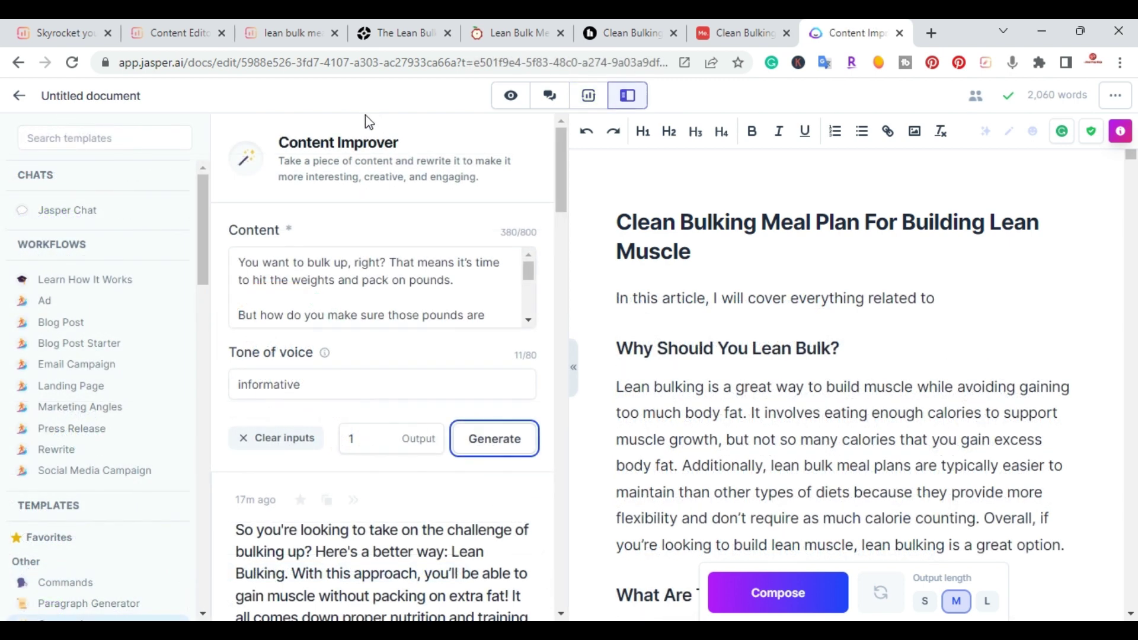
left_click(282, 34)
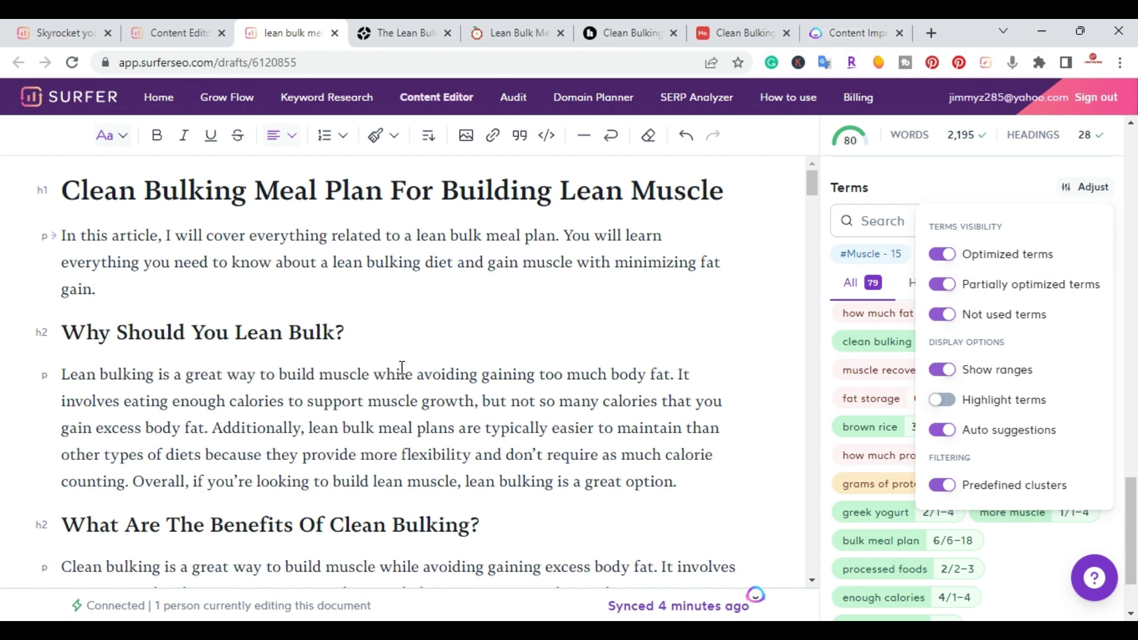
Switch on the Highlight terms toggle in the Terms panel's Adjust options.
left_click(1096, 192)
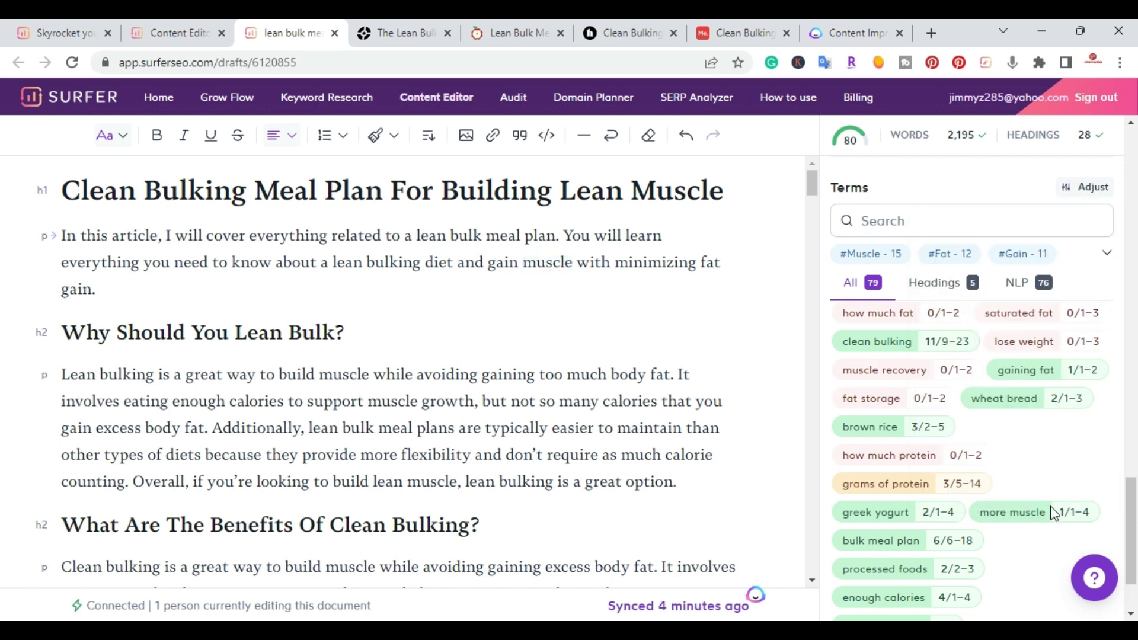
scroll(1102, 524, "up", 5)
scroll(1079, 297, "up", 10)
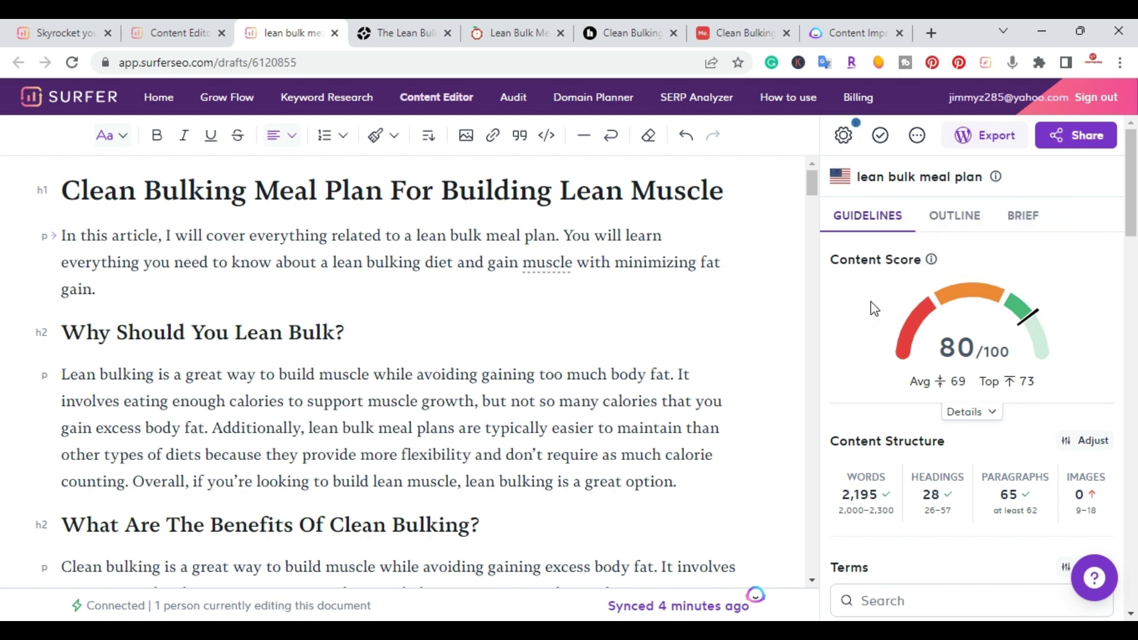
left_click_drag(1131, 209, 1133, 280)
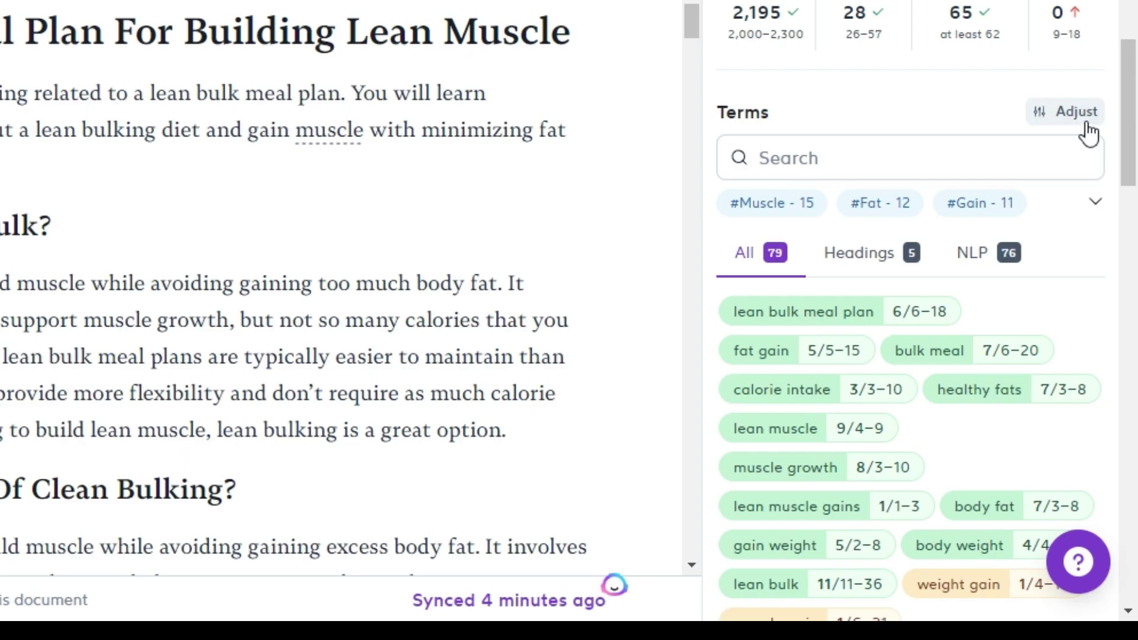
left_click(1087, 133)
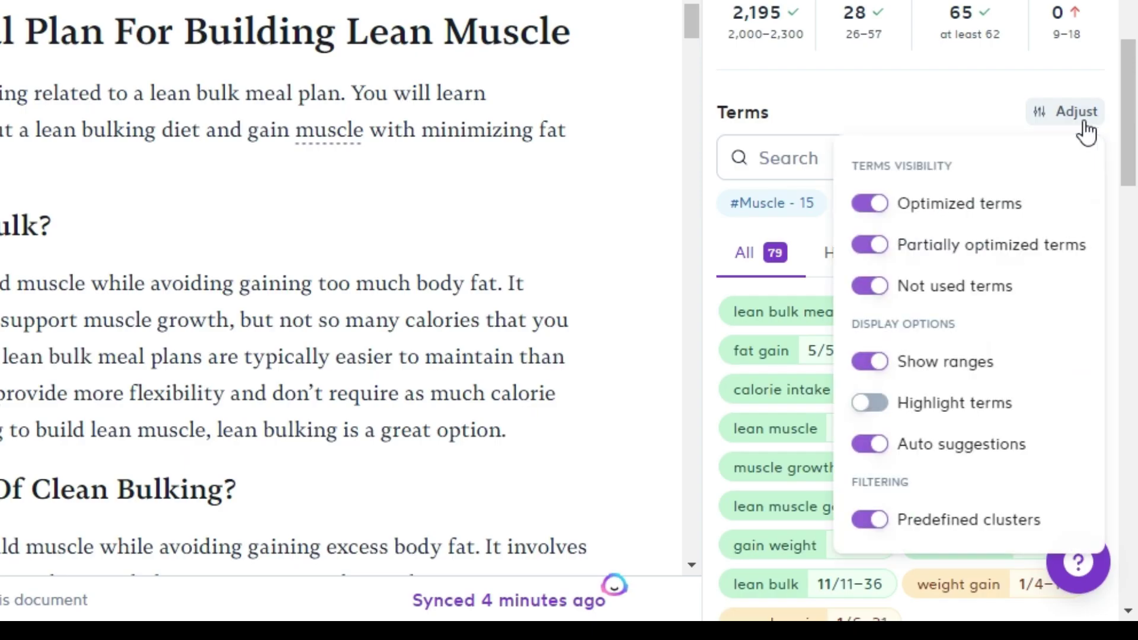
left_click(936, 426)
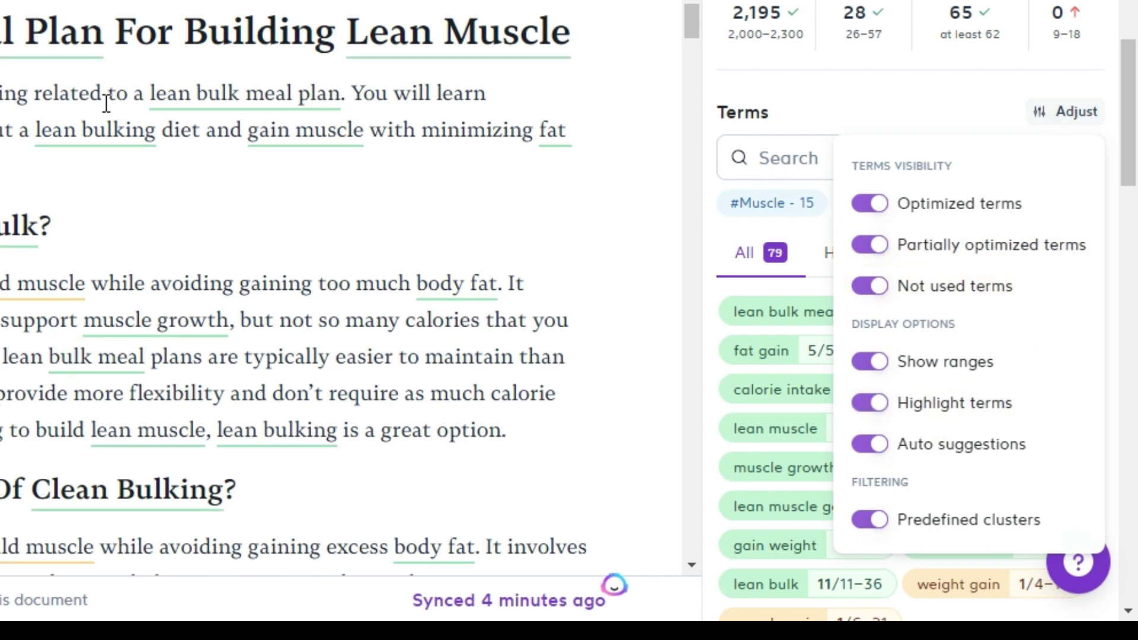
left_click(653, 252)
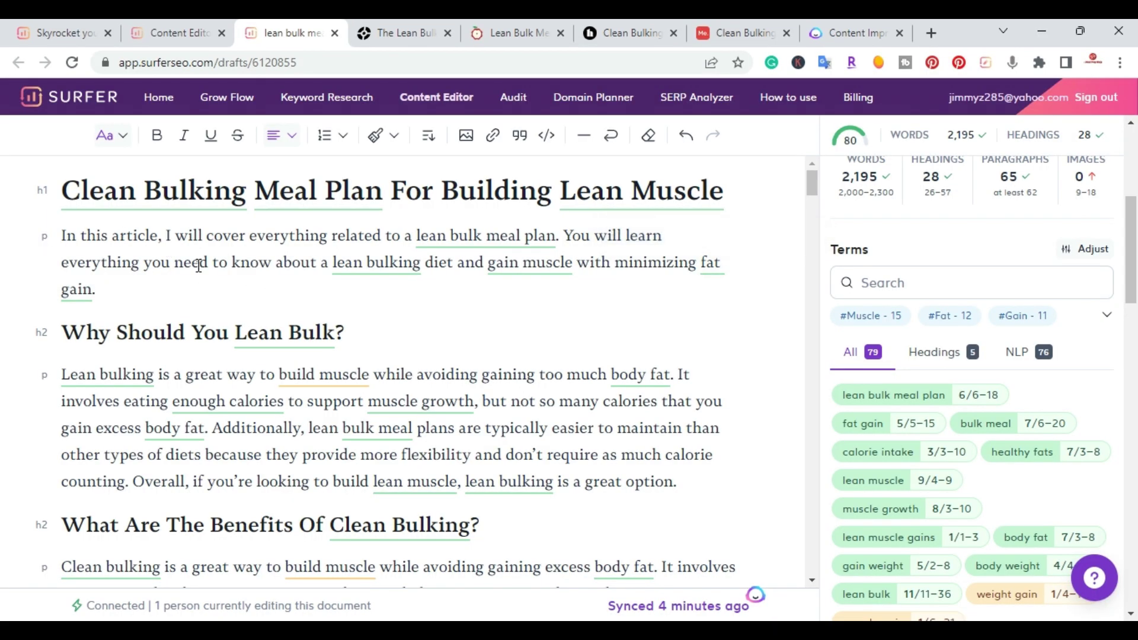
Scroll through the article to review the underlined keywords.
scroll(1023, 536, "down", 5)
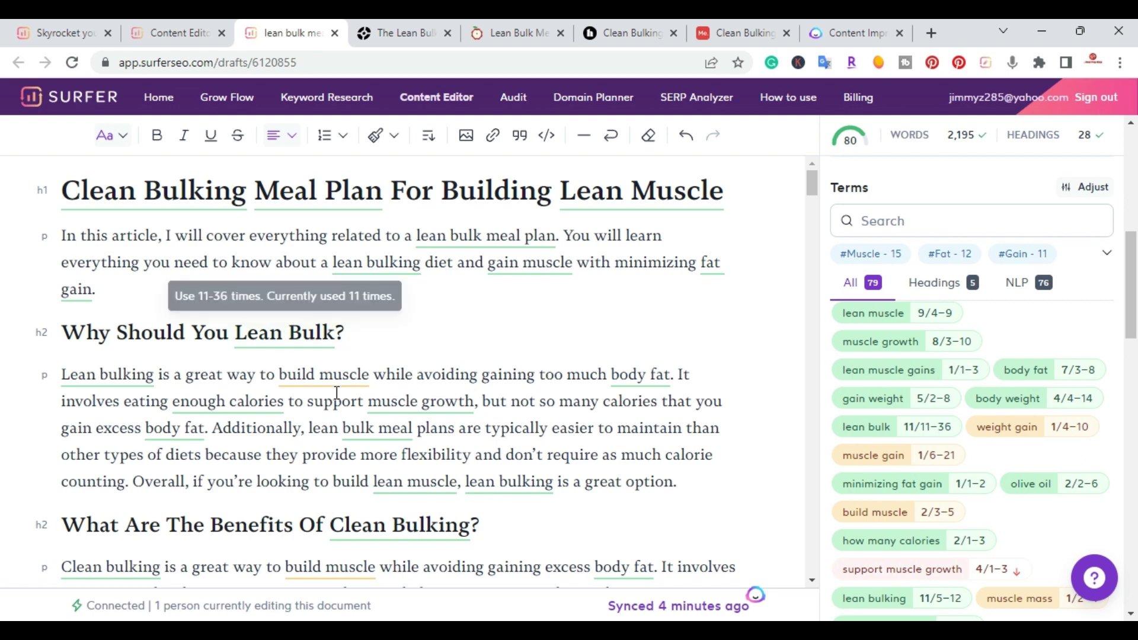
scroll(1030, 456, "down", 3)
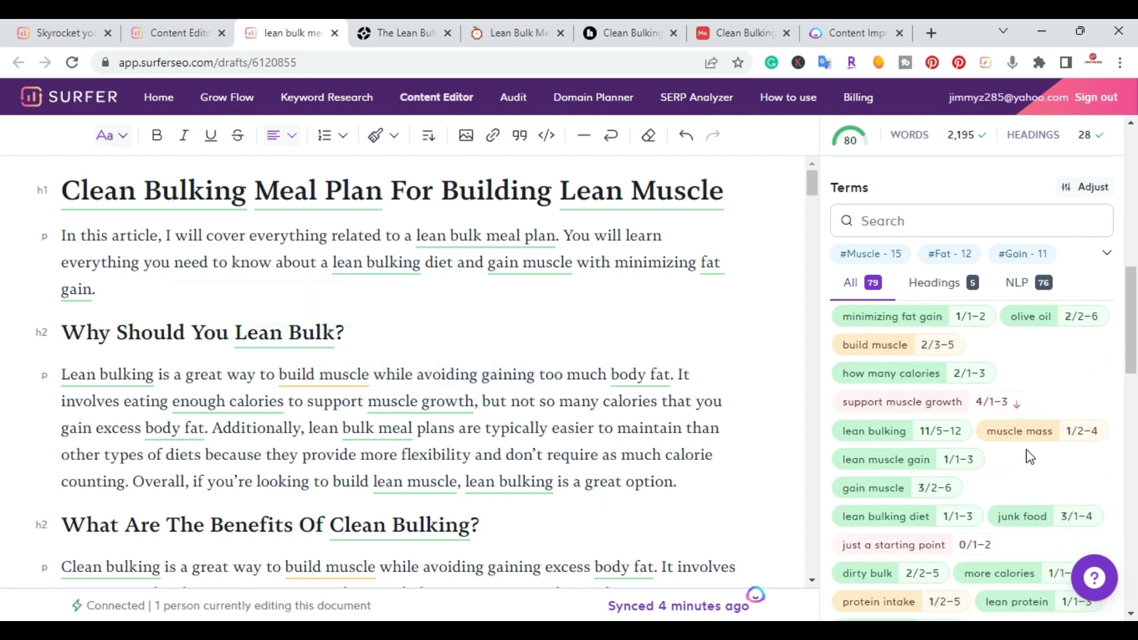
scroll(1029, 456, "down", 3)
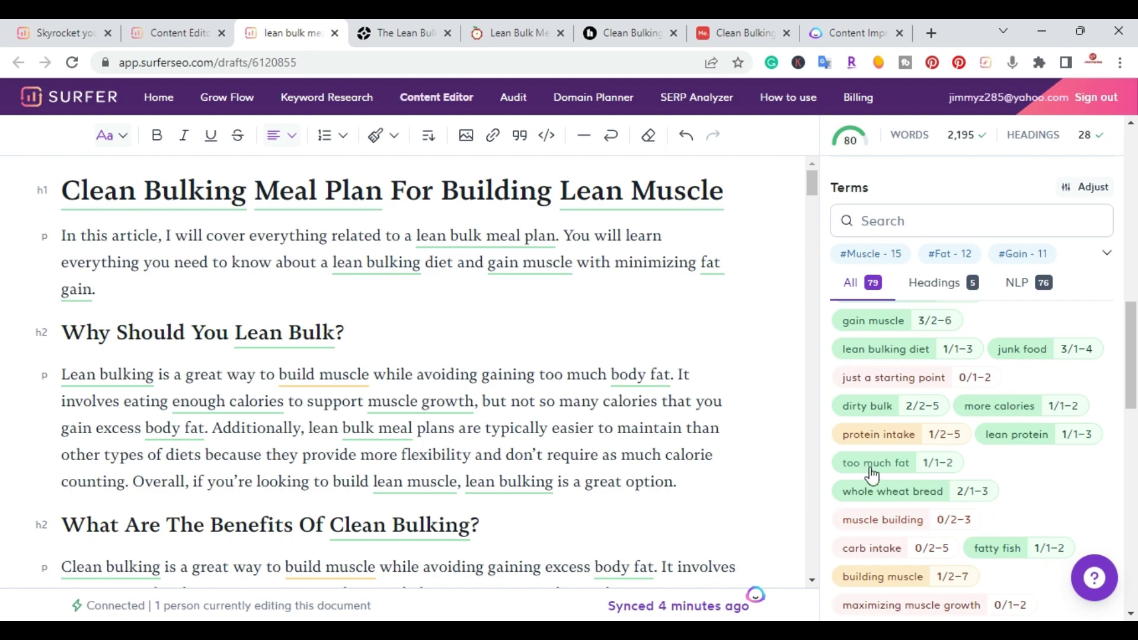
scroll(697, 383, "down", 20)
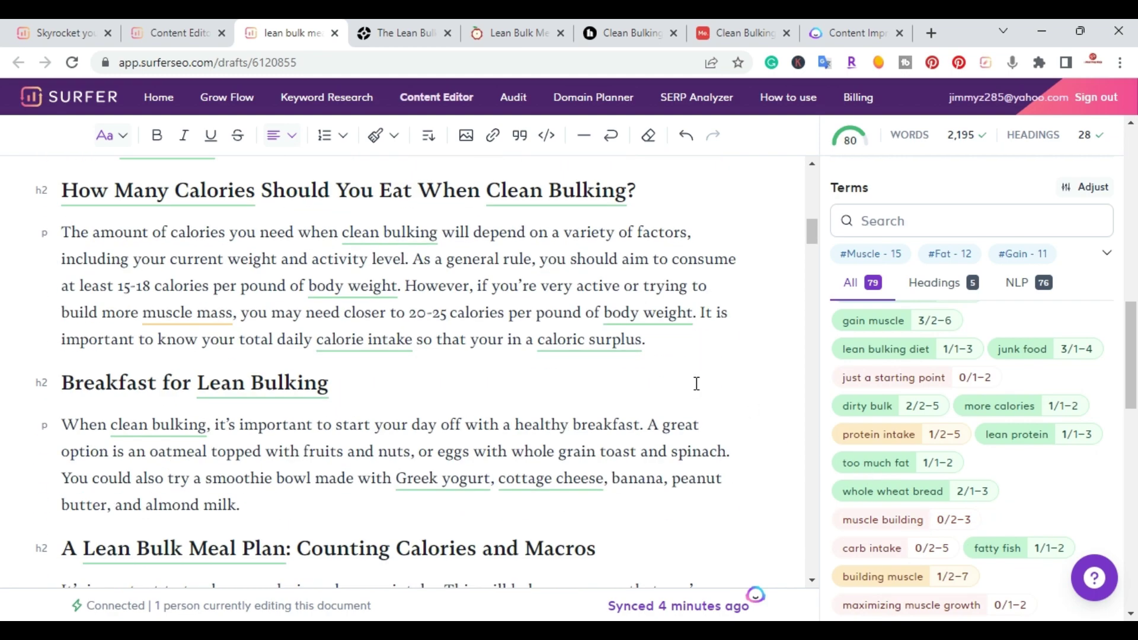
scroll(694, 384, "down", 5)
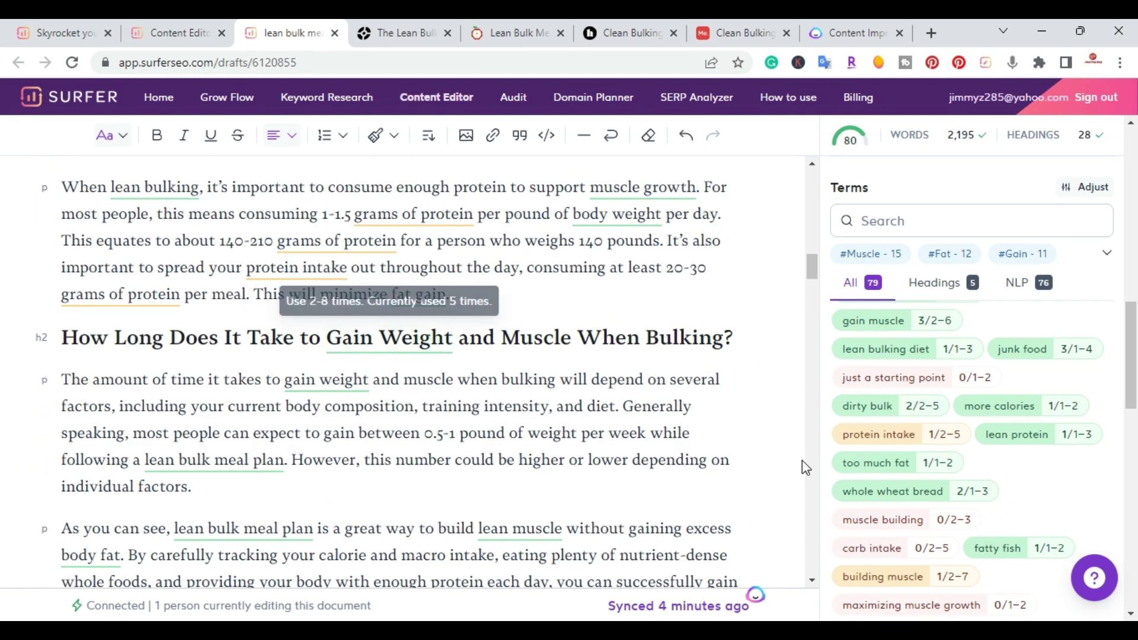
scroll(986, 478, "down", 10)
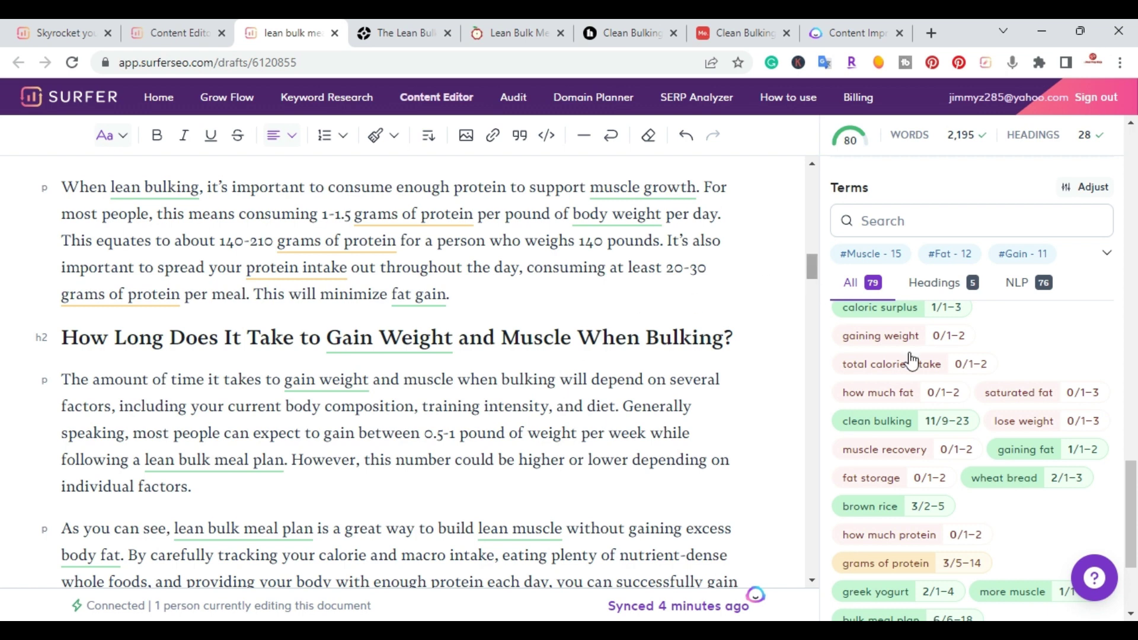
left_click_drag(1131, 526, 1132, 141)
mouse_move(967, 355)
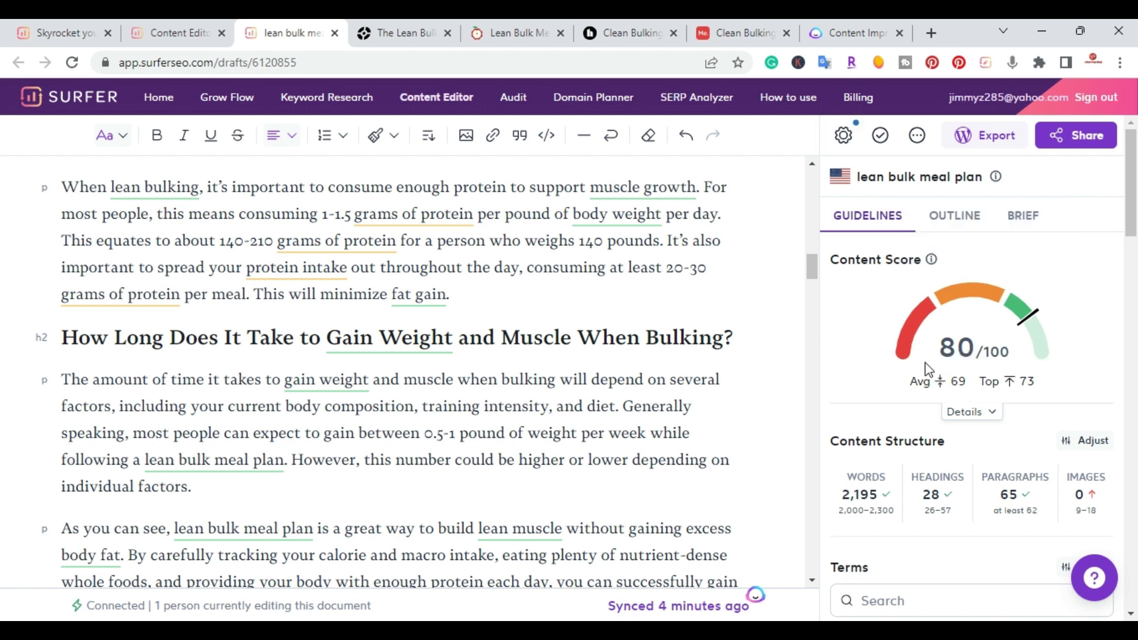
Scroll down the draft and browse the editor for image spots; images remain 0 of 9–18.
left_click_drag(812, 266, 811, 177)
scroll(948, 379, "down", 2)
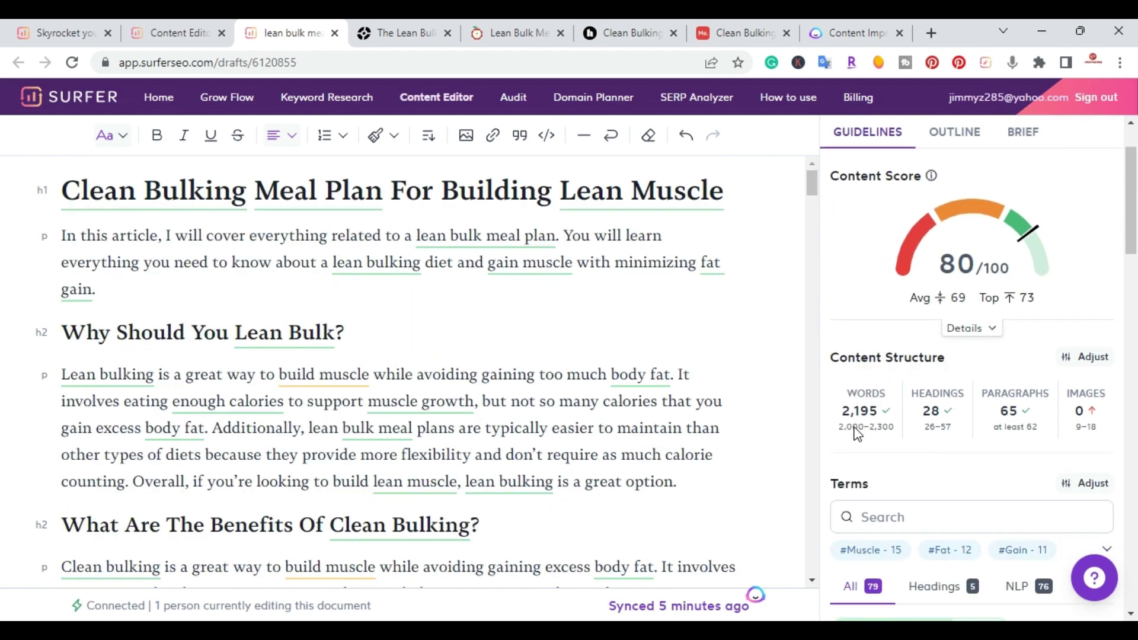
mouse_move(856, 431)
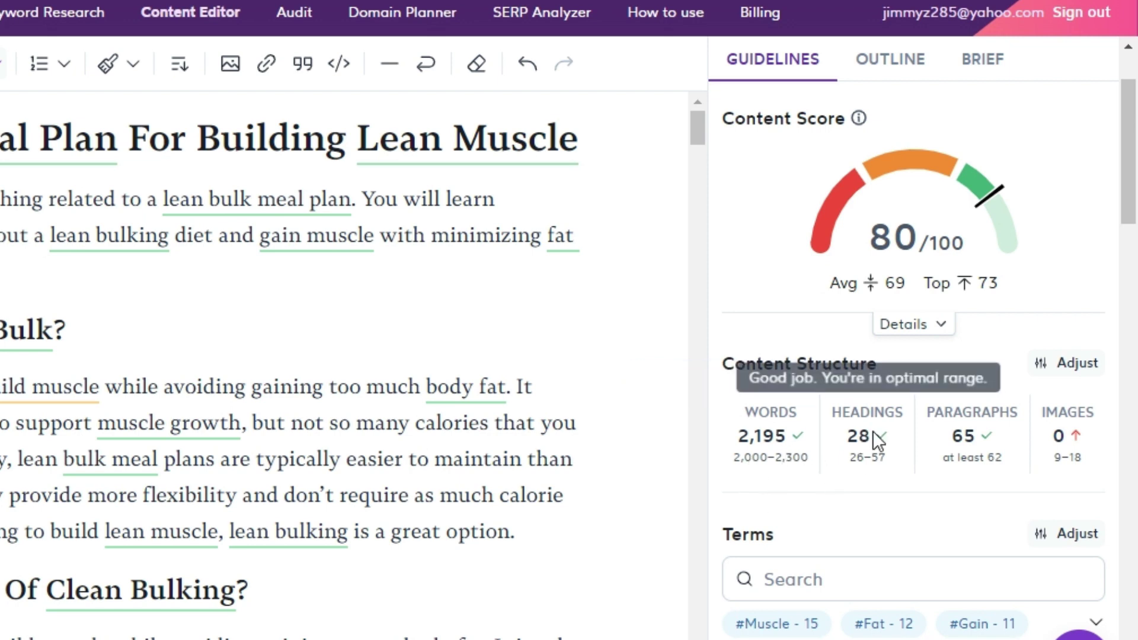
mouse_move(868, 462)
mouse_move(974, 474)
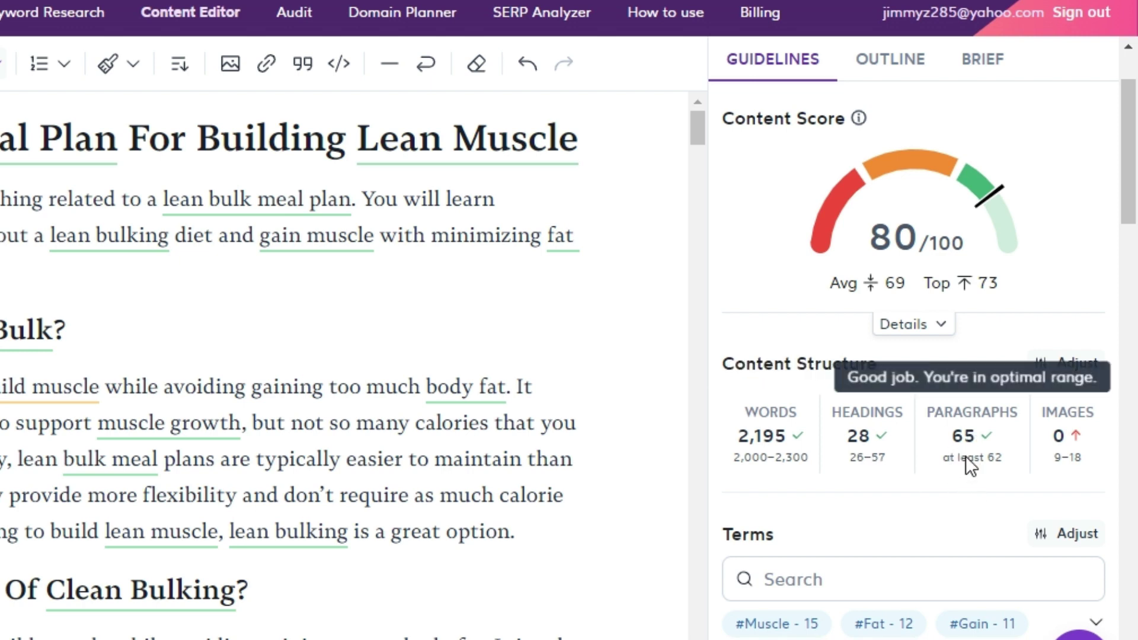
mouse_move(1077, 464)
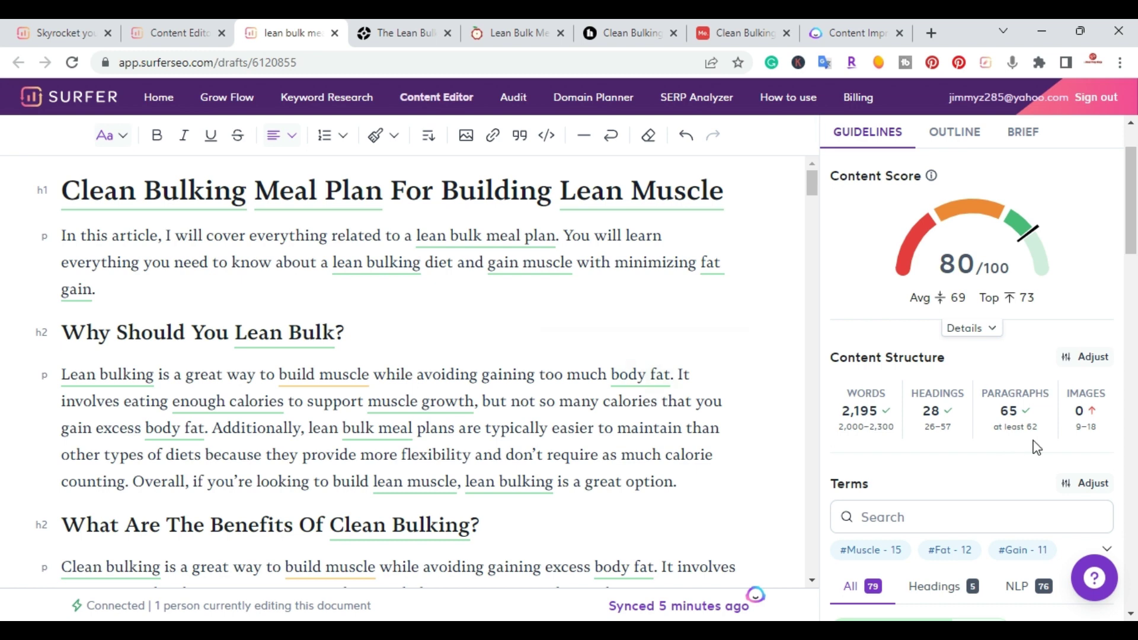
mouse_move(1079, 448)
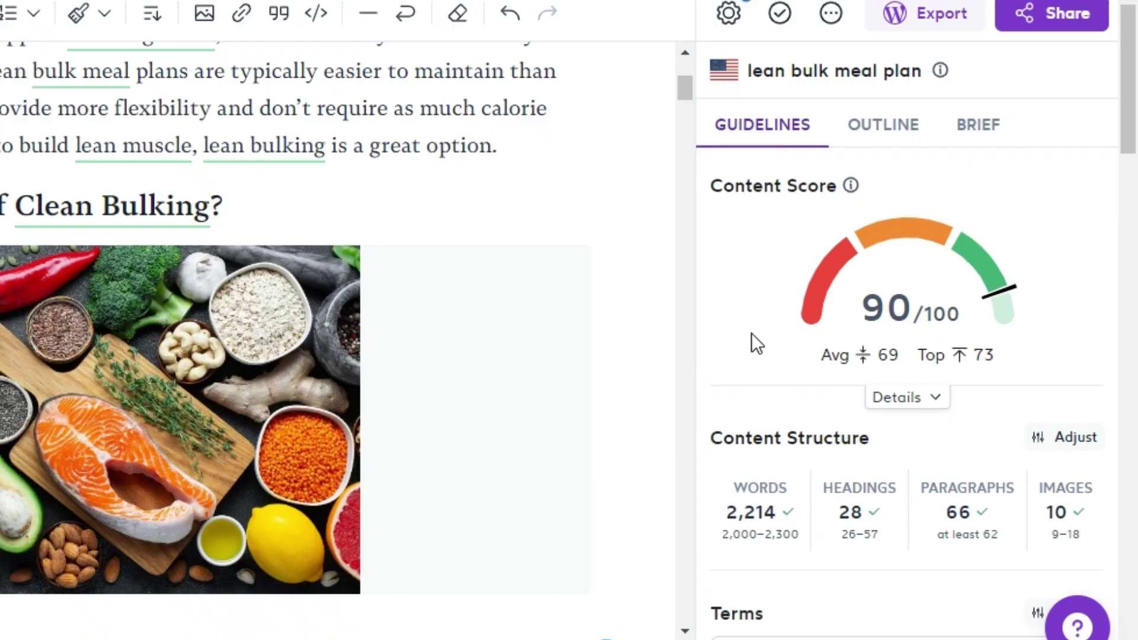
mouse_move(856, 375)
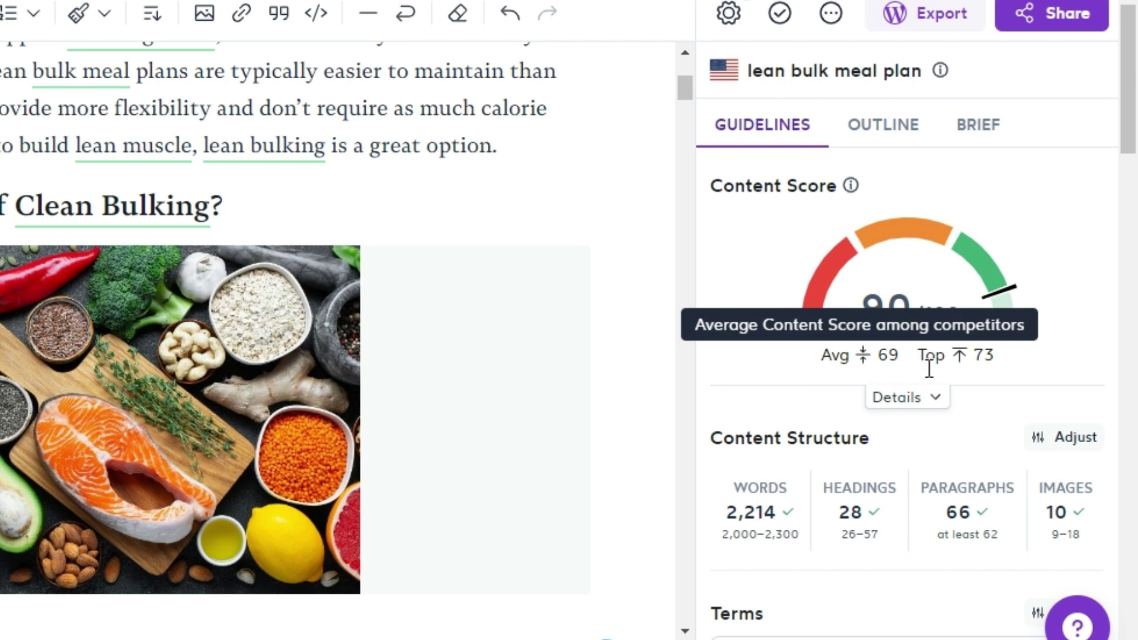
mouse_move(974, 367)
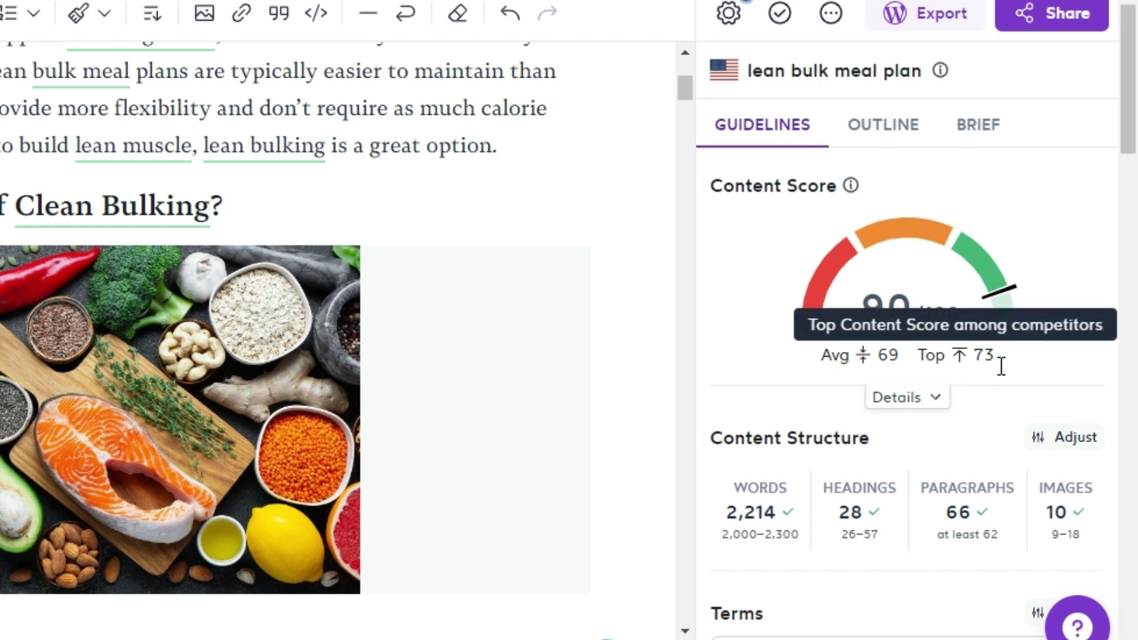
left_click(725, 35)
scroll(610, 346, "down", 1)
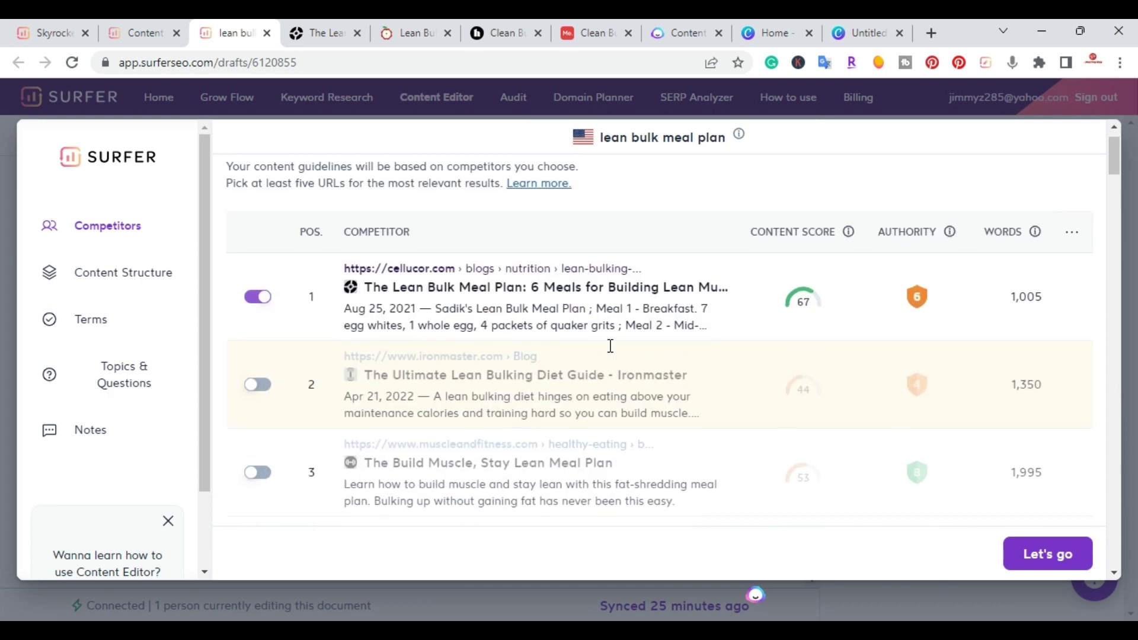
scroll(611, 347, "up", 1)
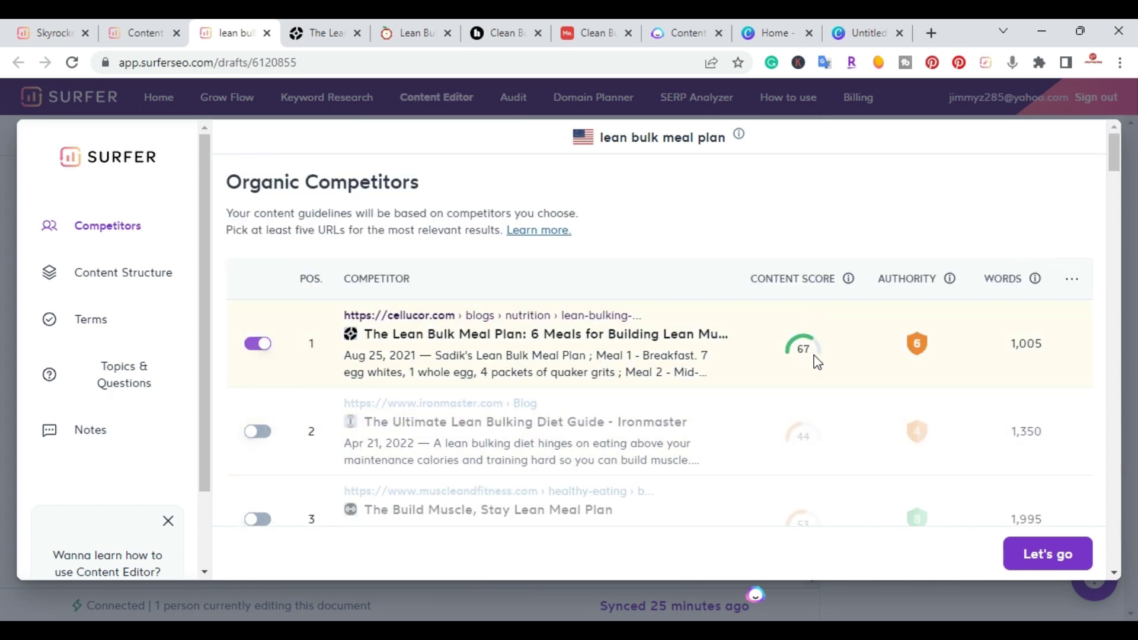
scroll(817, 363, "down", 5)
scroll(808, 320, "down", 2)
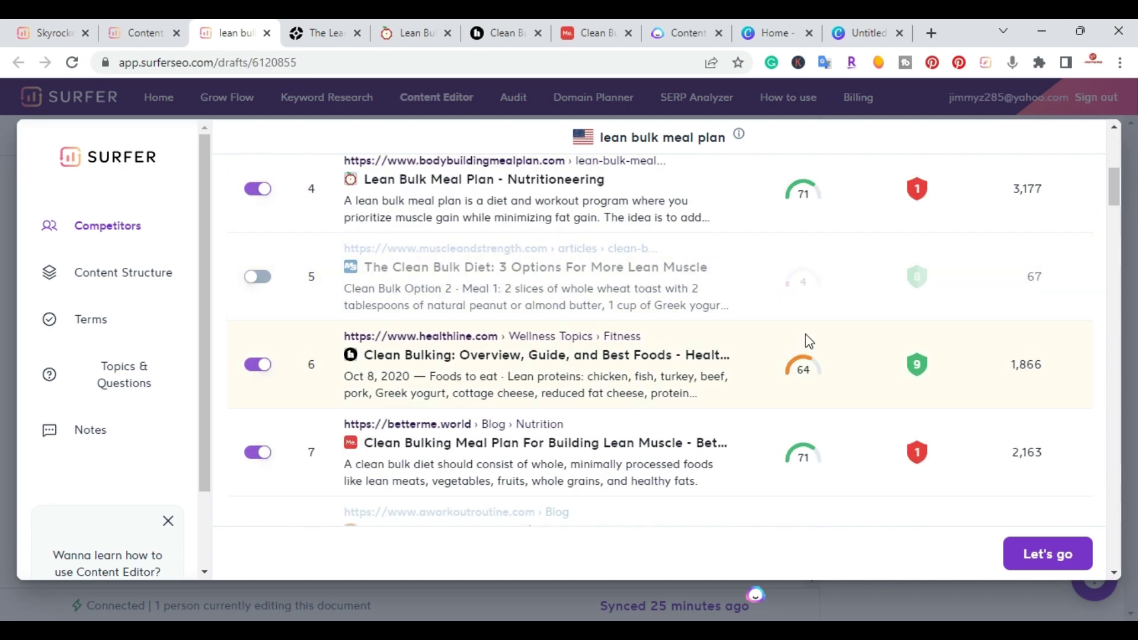
left_click(880, 608)
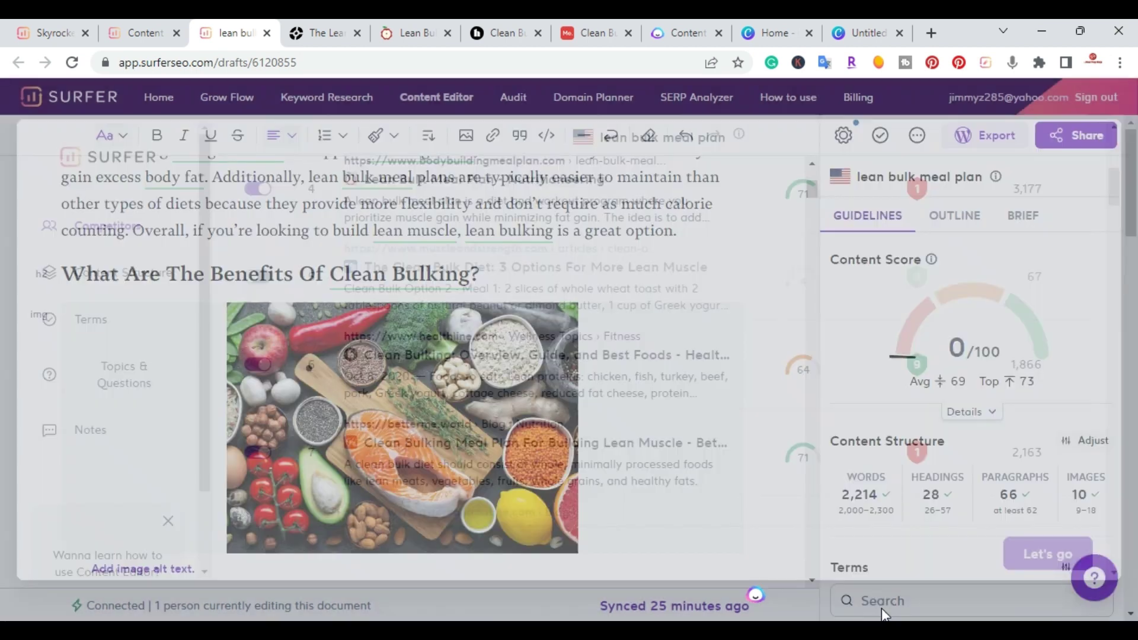
mouse_move(1045, 371)
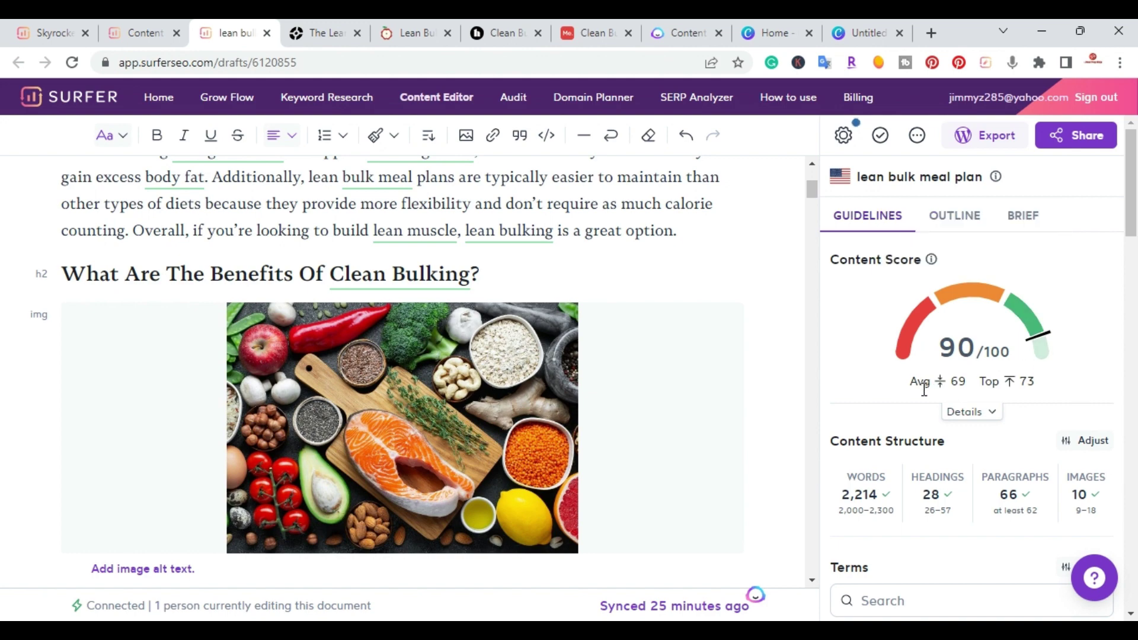
mouse_move(946, 305)
scroll(336, 240, "up", 3)
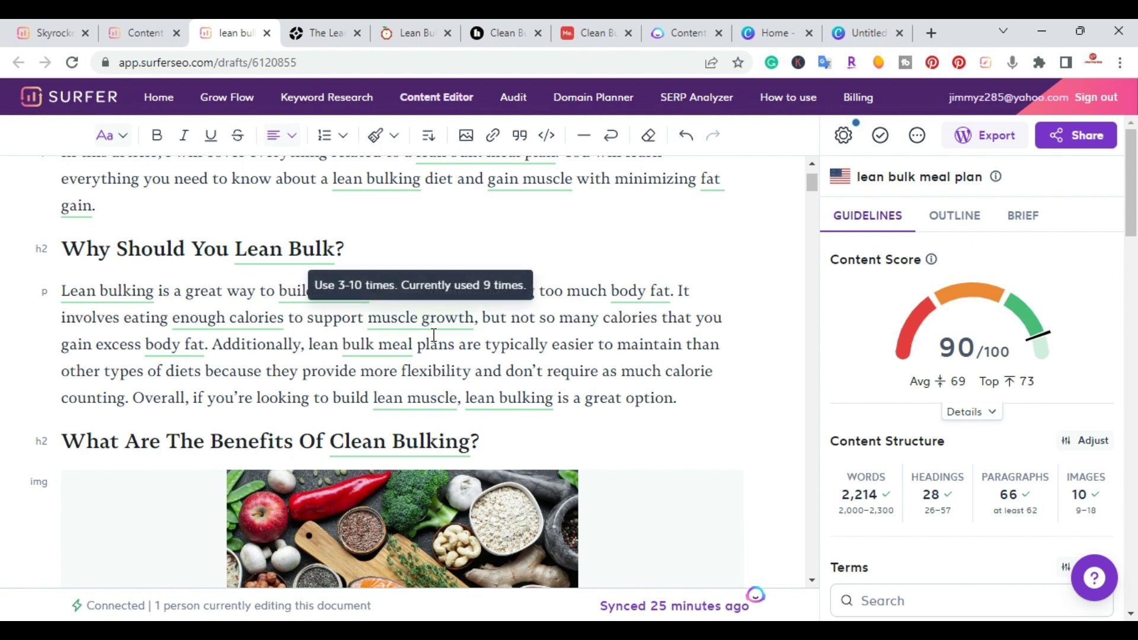
scroll(434, 335, "down", 12)
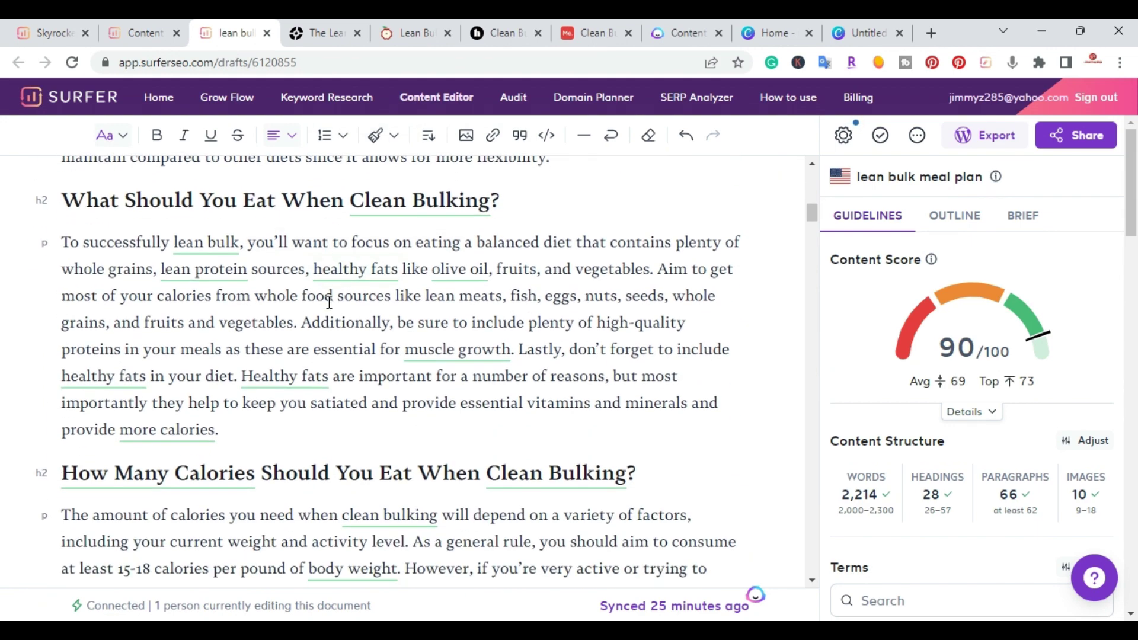
scroll(329, 302, "down", 15)
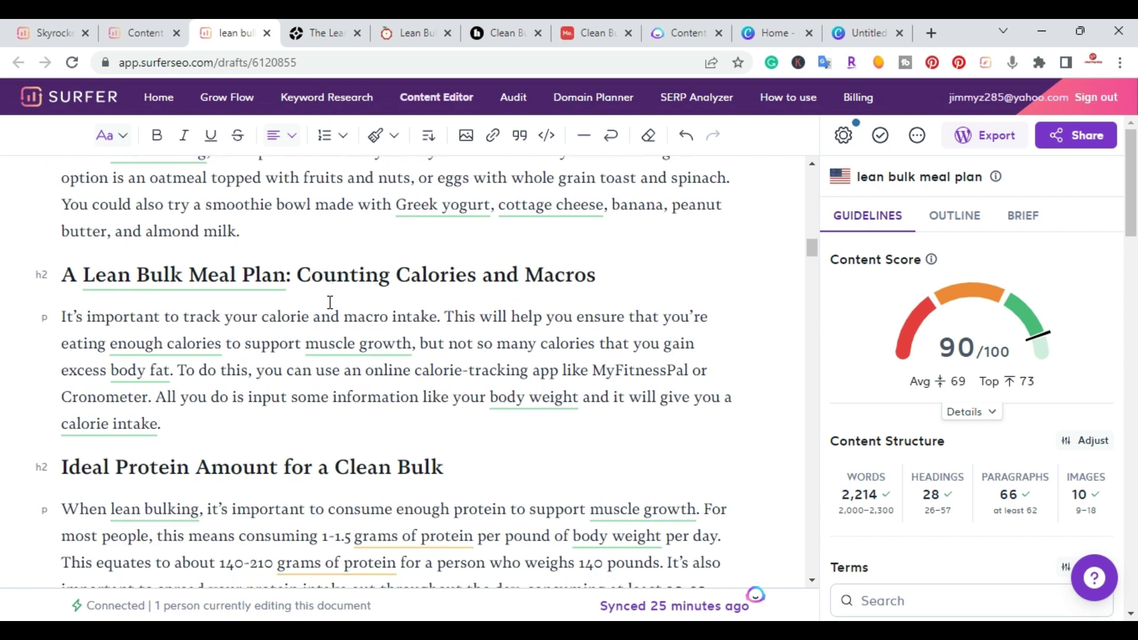
scroll(329, 302, "down", 5)
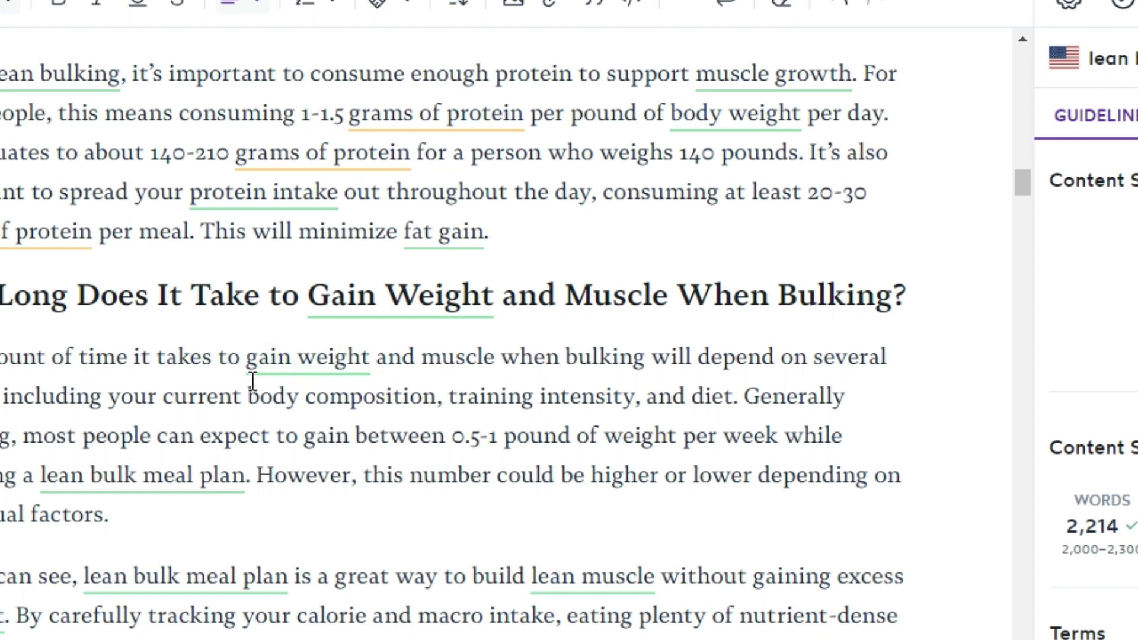
mouse_move(295, 384)
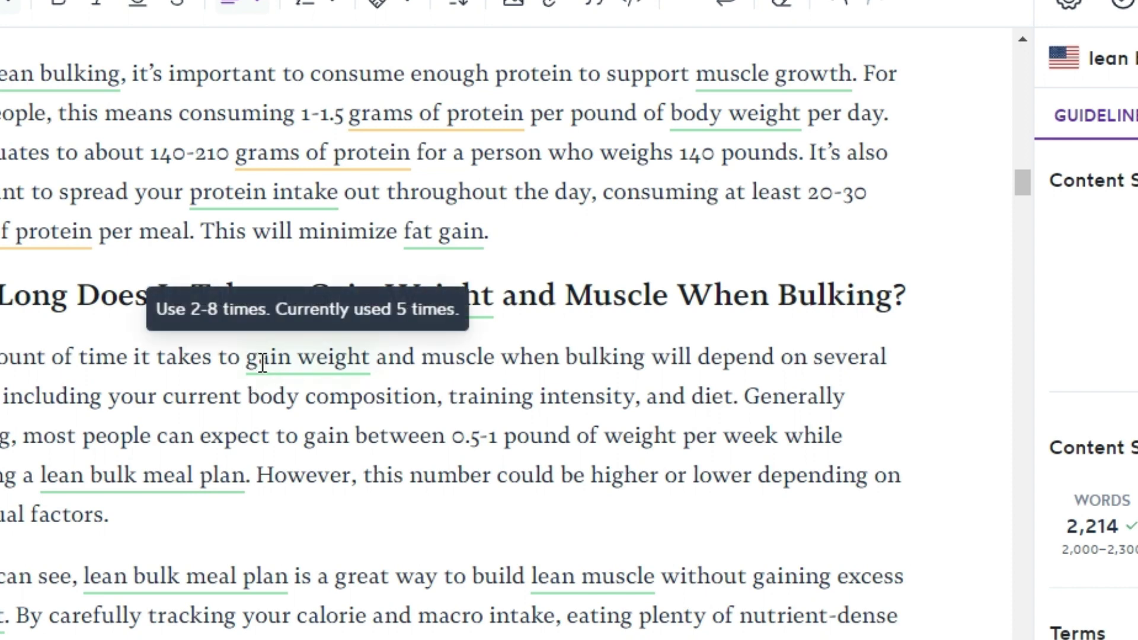
Bold 'gain weight' in the How Long Does It Take to Gain Weight paragraph.
left_click_drag(248, 361, 381, 365)
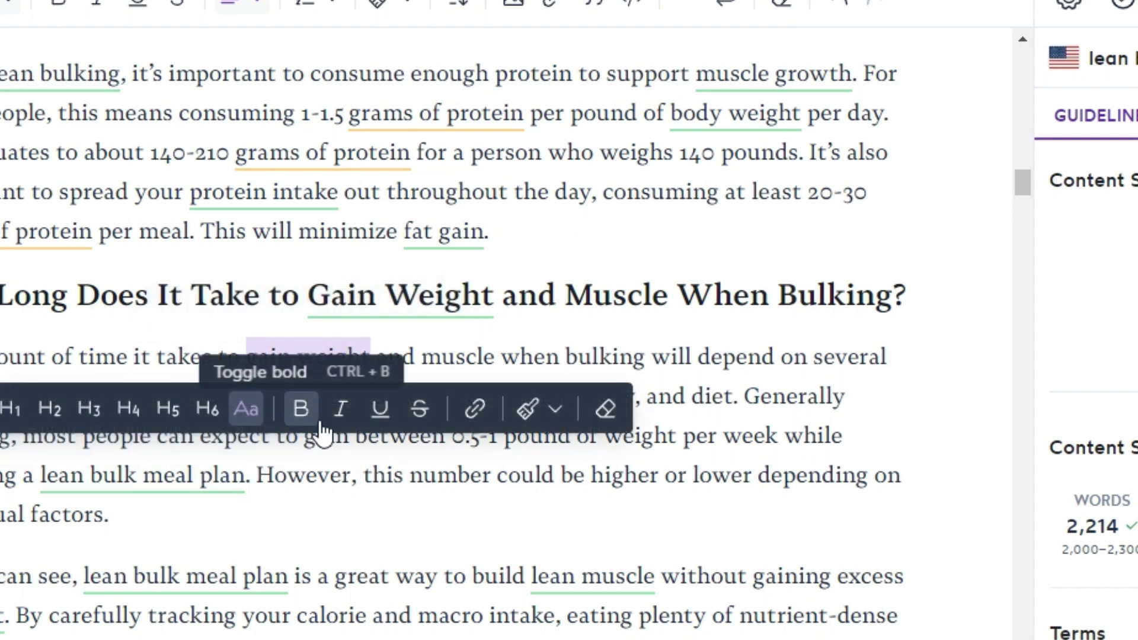
left_click(300, 408)
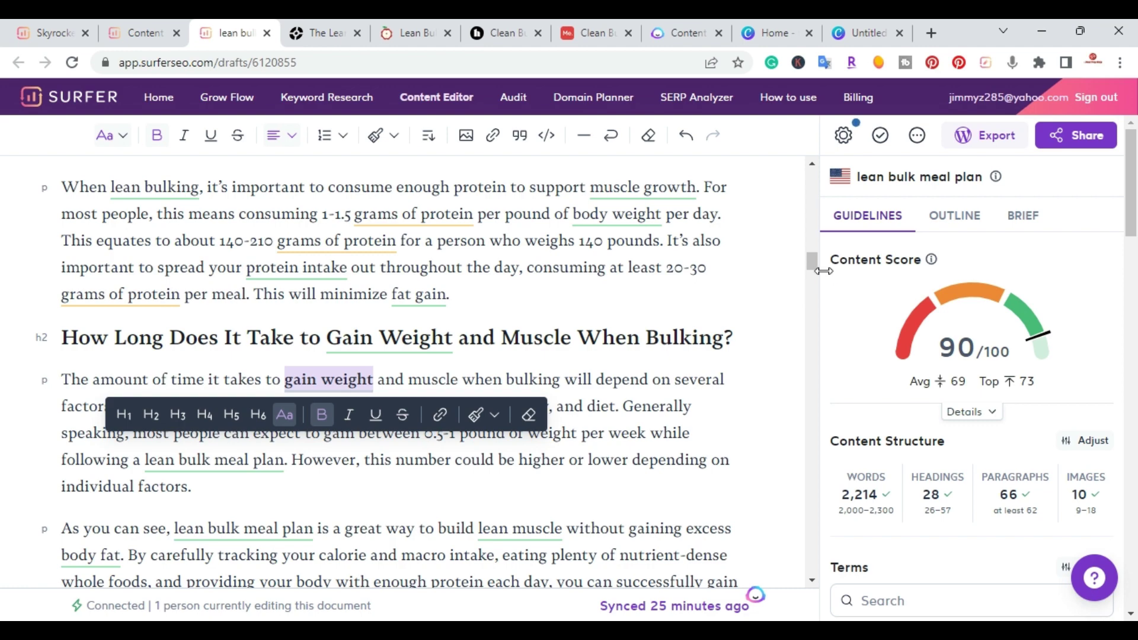
left_click_drag(819, 269, 813, 272)
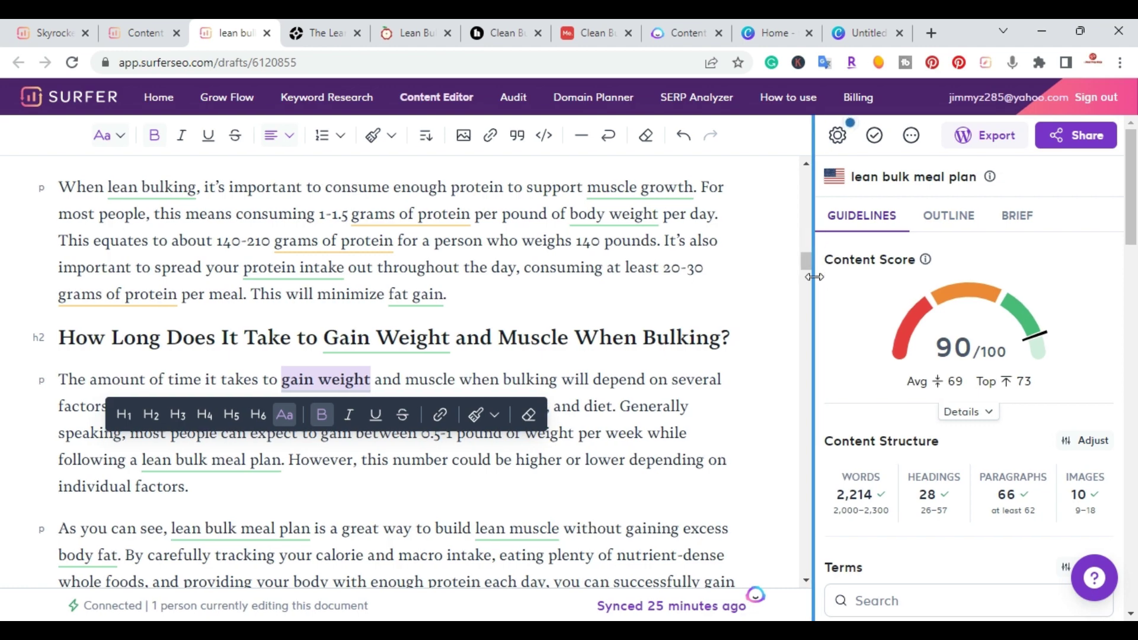
scroll(805, 222, "up", 4)
scroll(805, 223, "up", 10)
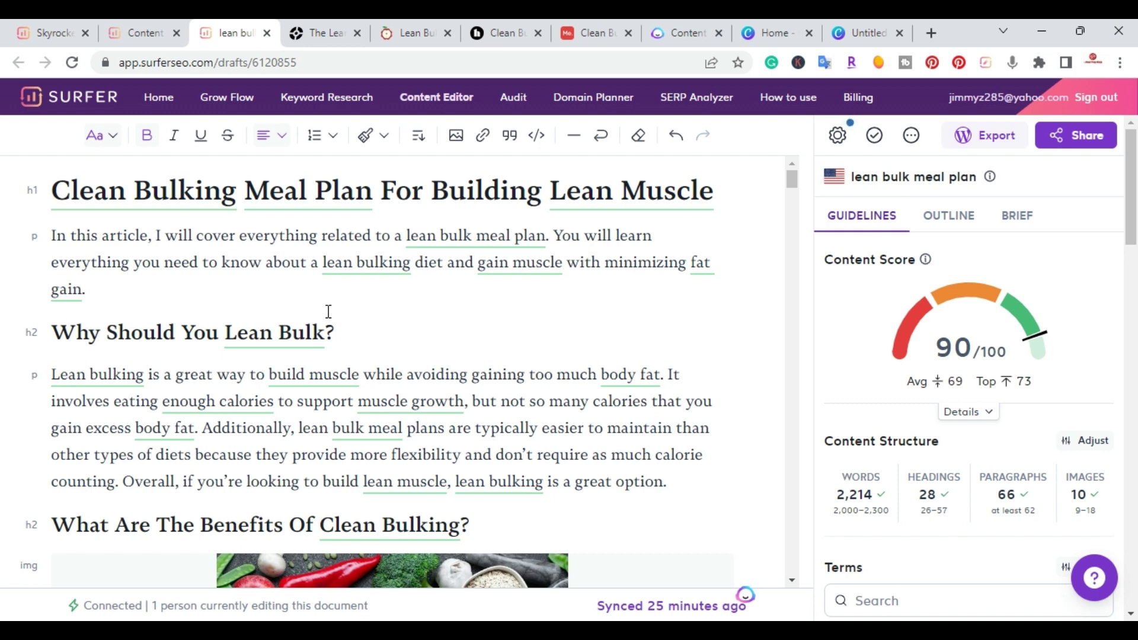
scroll(287, 325, "down", 3)
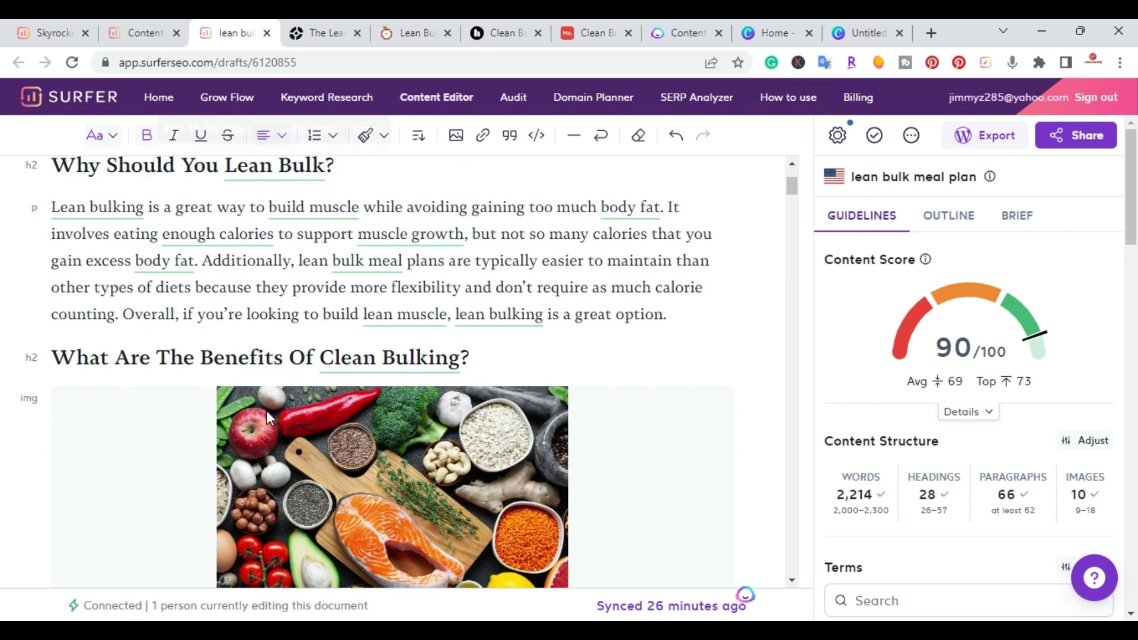